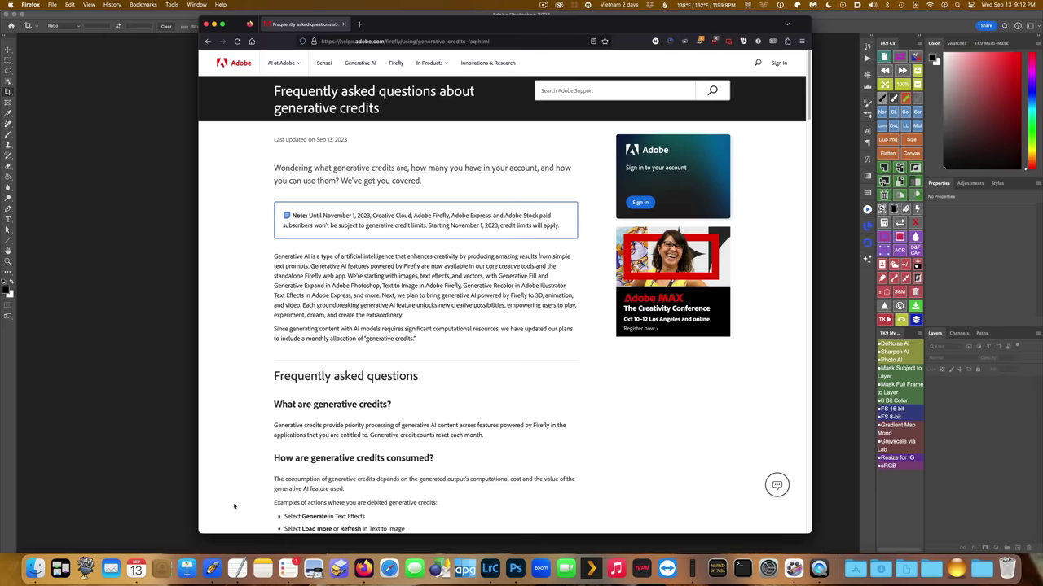
Step: Highlight the Creative Cloud Photography 20GB plan and its 100 monthly credits
{"action": "scroll", "coordinate": [234, 506], "scroll_direction": "down", "scroll_amount": 10}
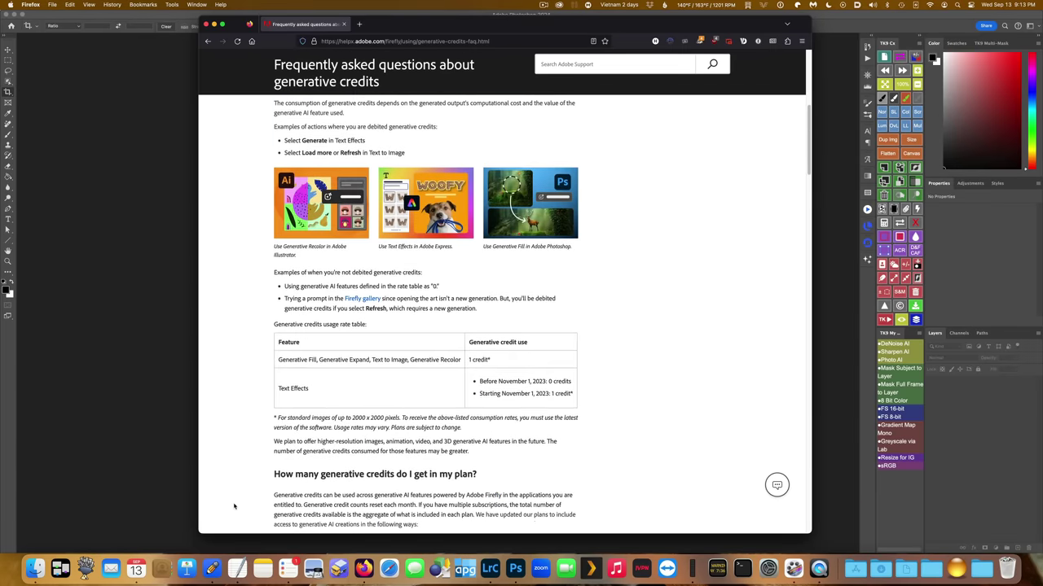
{"action": "scroll", "coordinate": [234, 505], "scroll_direction": "down", "scroll_amount": 8}
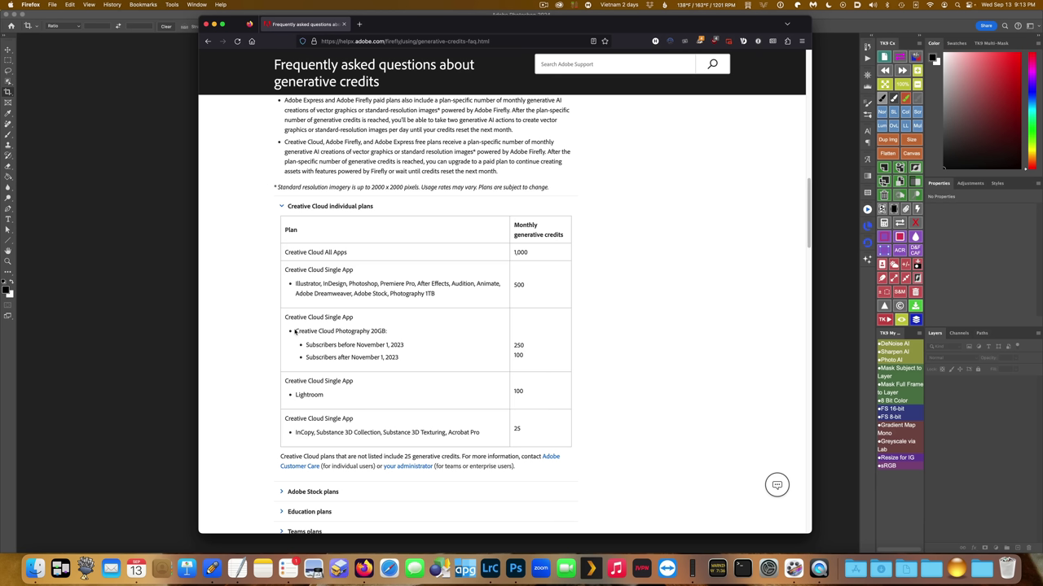
{"action": "left_click_drag", "start_coordinate": [295, 333], "coordinate": [393, 335]}
{"action": "left_click_drag", "start_coordinate": [513, 355], "coordinate": [527, 357]}
Step: Expand the Education, Teams and Enterprise plan tables, then scroll back to the top
{"action": "scroll", "coordinate": [494, 469], "scroll_direction": "down", "scroll_amount": 5}
{"action": "left_click", "coordinate": [282, 407]}
{"action": "scroll", "coordinate": [285, 419], "scroll_direction": "down", "scroll_amount": 5}
{"action": "left_click", "coordinate": [281, 408]}
{"action": "scroll", "coordinate": [282, 410], "scroll_direction": "down", "scroll_amount": 2}
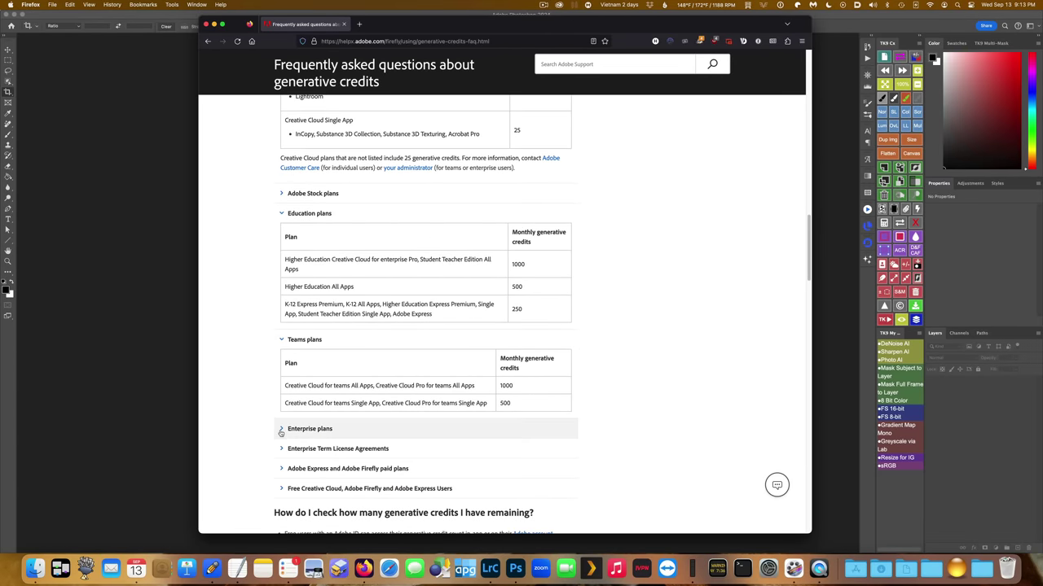
{"action": "left_click", "coordinate": [281, 433]}
{"action": "scroll", "coordinate": [247, 394], "scroll_direction": "down", "scroll_amount": 1}
{"action": "scroll", "coordinate": [247, 396], "scroll_direction": "down", "scroll_amount": 1}
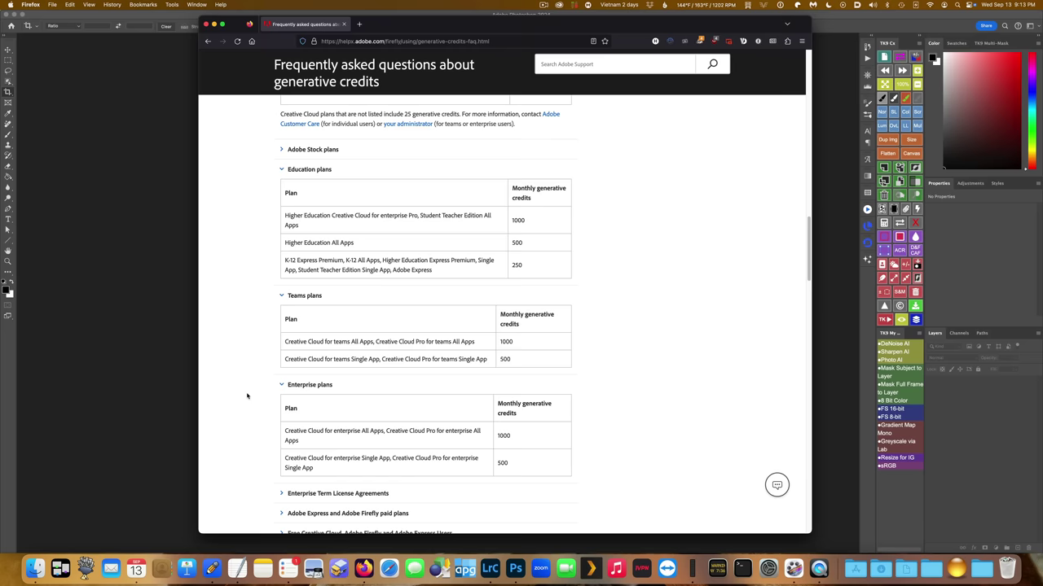
{"action": "scroll", "coordinate": [247, 396], "scroll_direction": "up", "scroll_amount": 15}
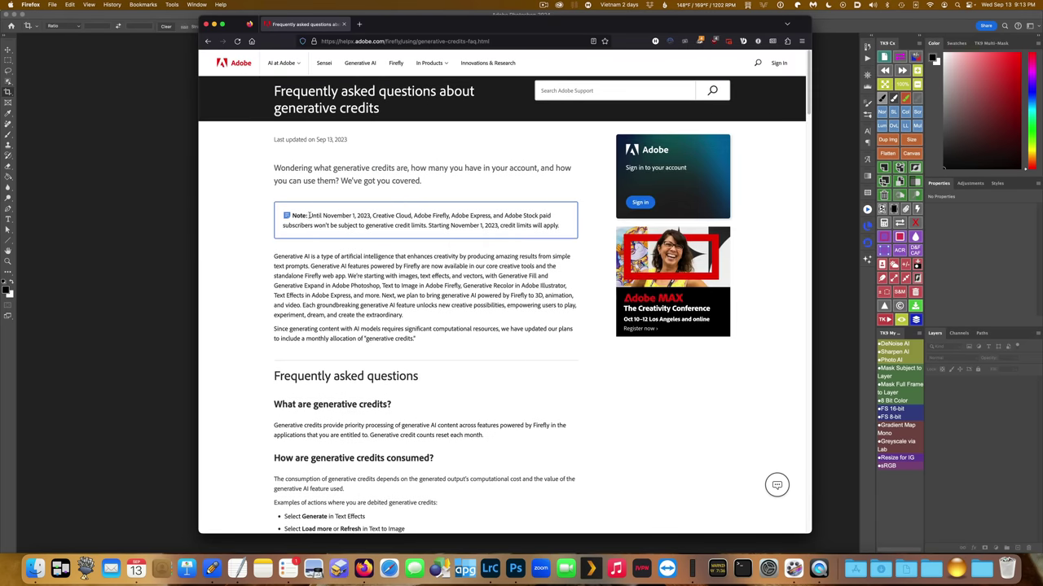
Step: Highlight the November 1 credit-limit note, clear the highlight, then hide Firefox
{"action": "left_click_drag", "start_coordinate": [310, 216], "coordinate": [559, 226]}
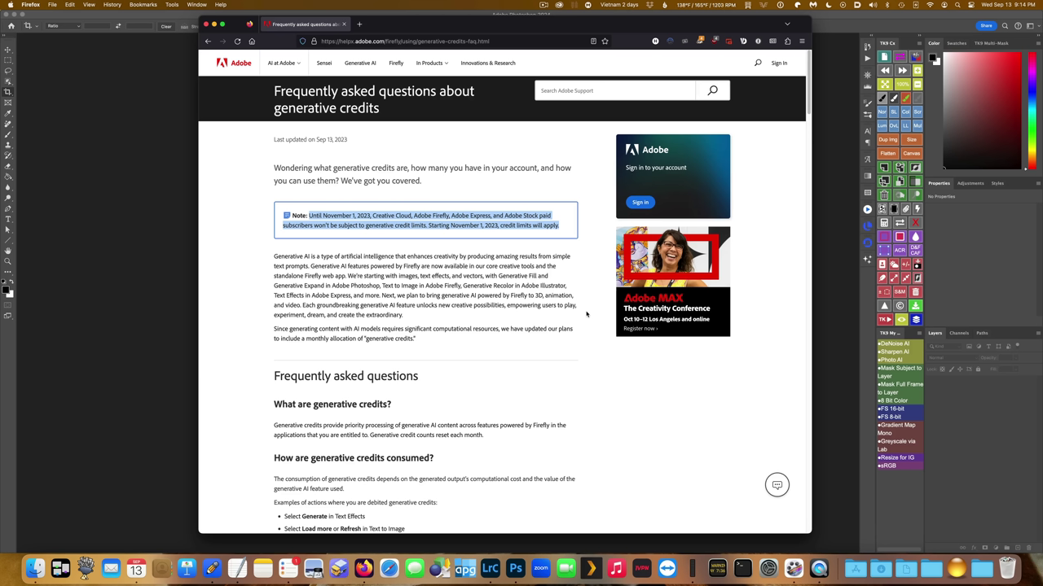
{"action": "left_click", "coordinate": [586, 314]}
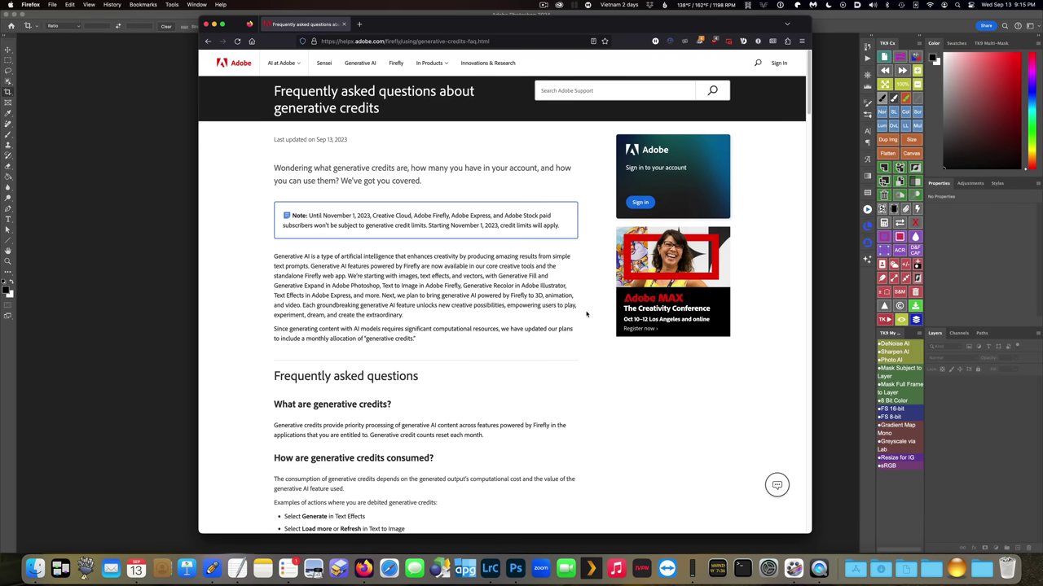
{"action": "key", "text": "super+h"}
Step: Browse the 1. Removing Objects photos in Loupe view through to the bar photo
{"action": "left_click", "coordinate": [489, 568]}
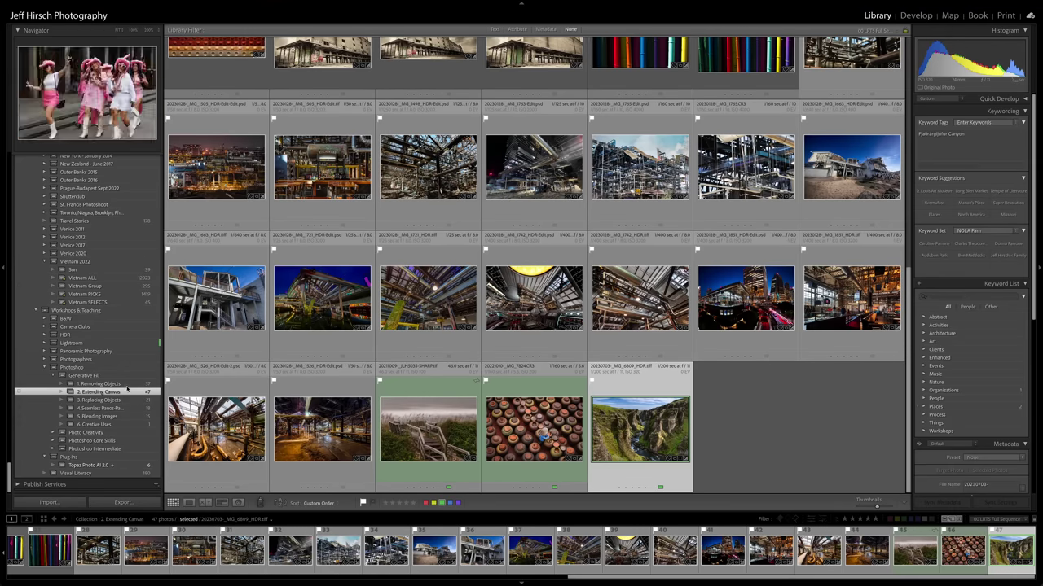
{"action": "left_click", "coordinate": [126, 384]}
{"action": "double_click", "coordinate": [195, 145]}
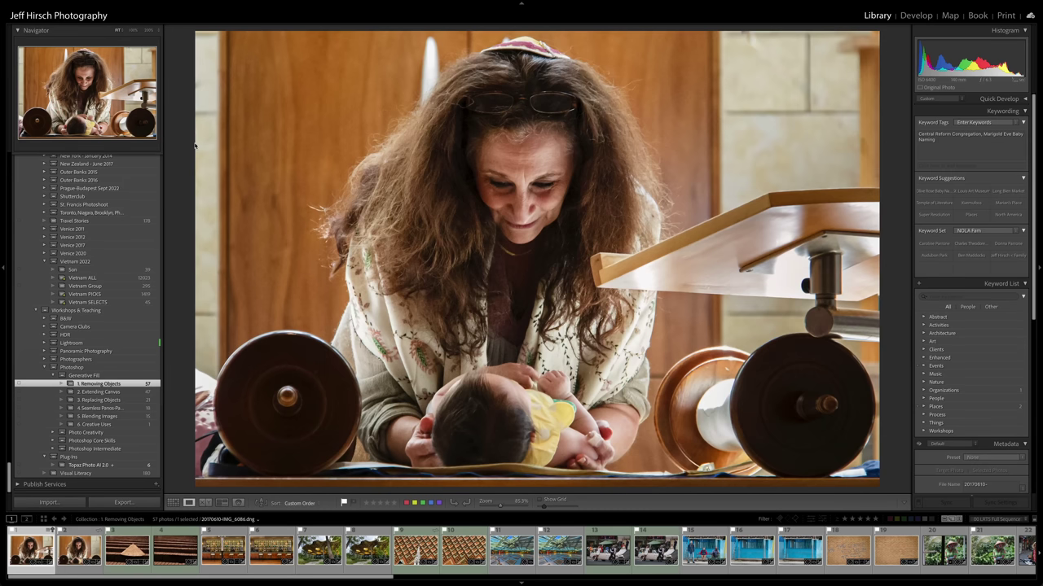
{"action": "key", "text": "Right"}
{"action": "key", "text": "Right"}
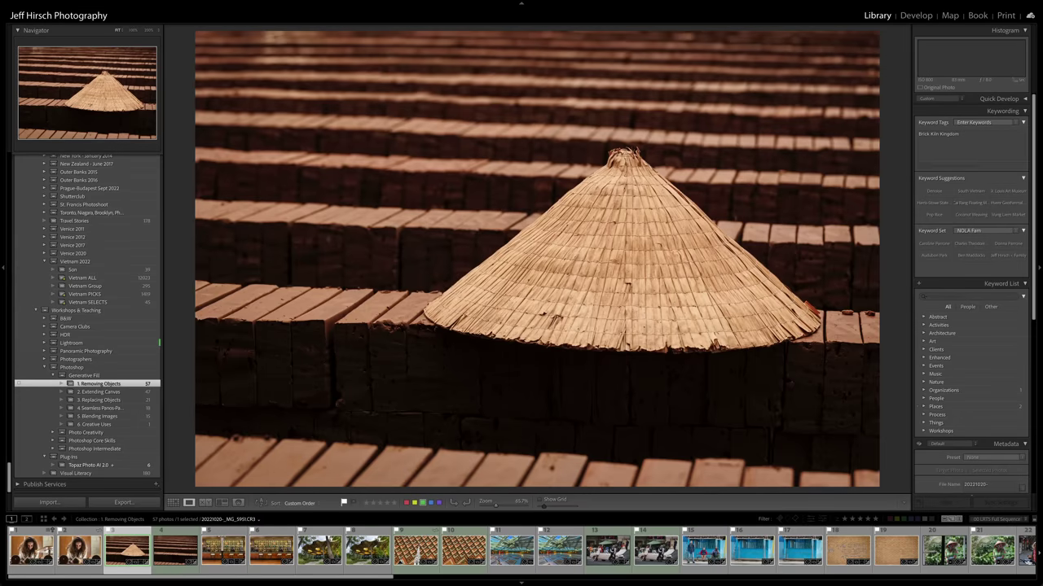
{"action": "key", "text": "Right"}
{"action": "key", "text": "Right"}
{"action": "key", "text": "Right"}
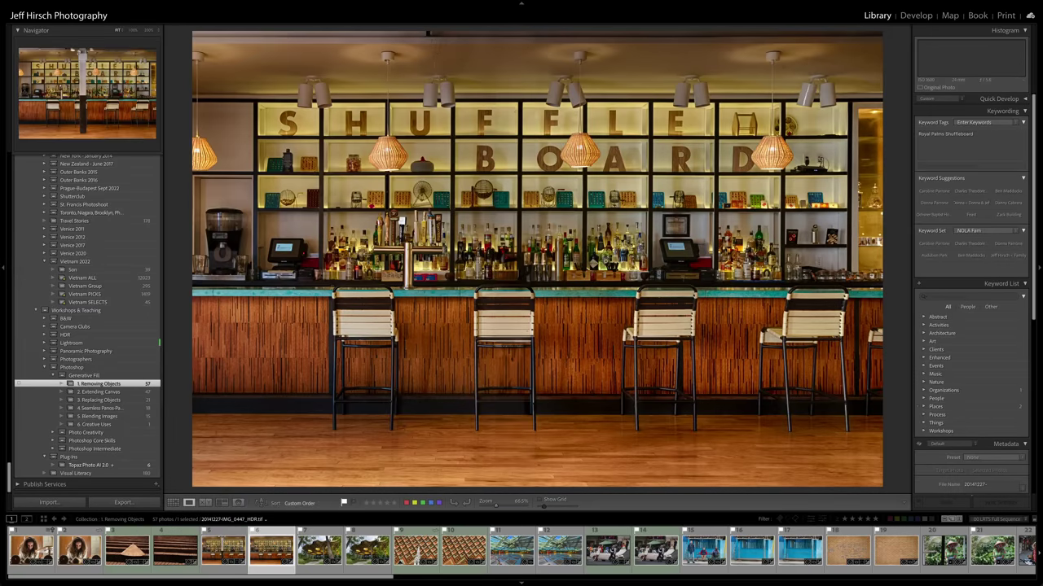
{"action": "key", "text": "Right"}
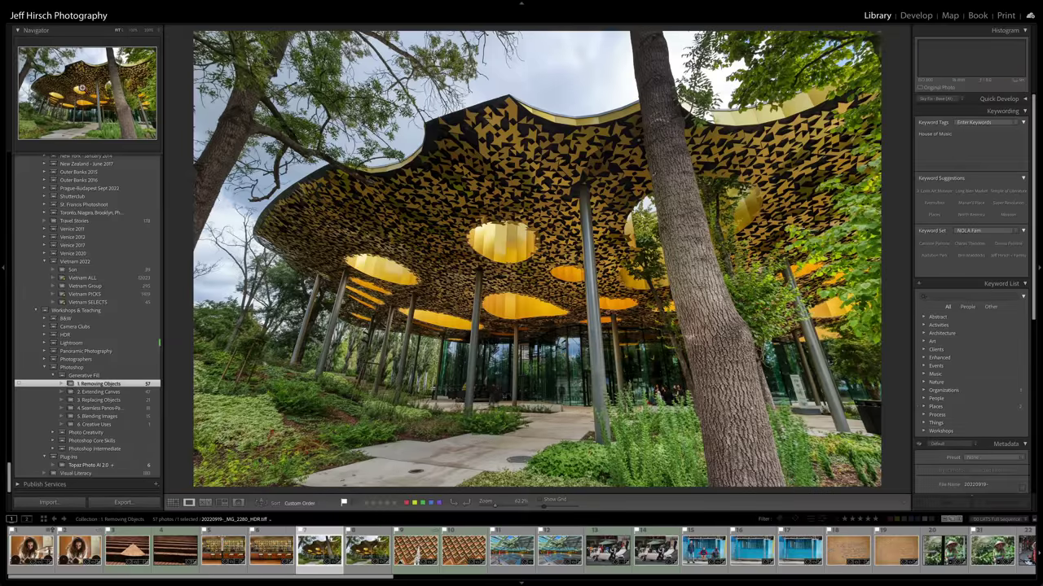
Step: Browse the 3. Replacing Objects photos through to the cleaned walking man photo
{"action": "left_click", "coordinate": [126, 403]}
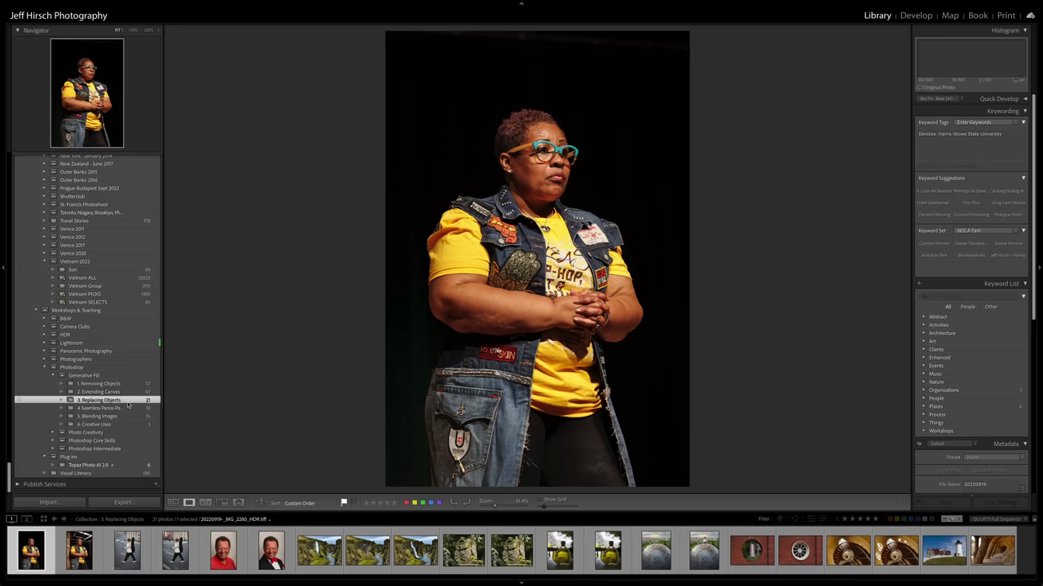
{"action": "key", "text": "Right"}
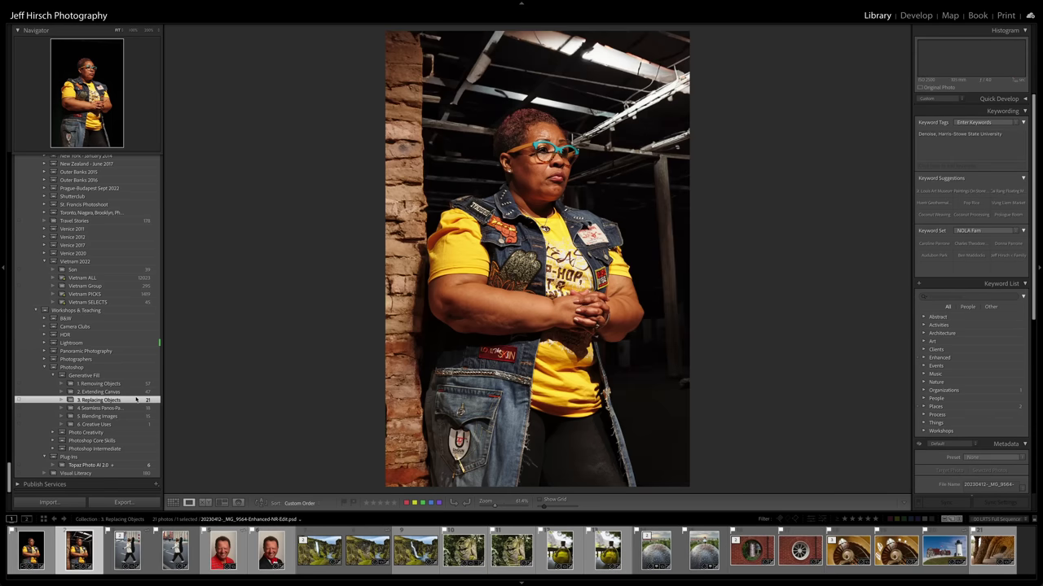
{"action": "key", "text": "Right"}
{"action": "key", "text": "Right"}
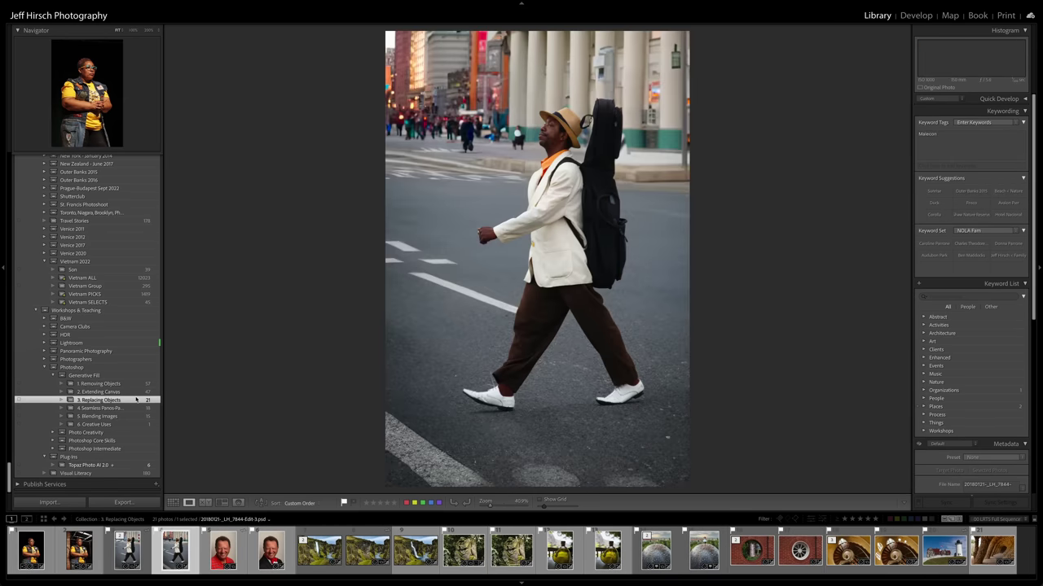
{"action": "key", "text": "Right"}
{"action": "key", "text": "Right"}
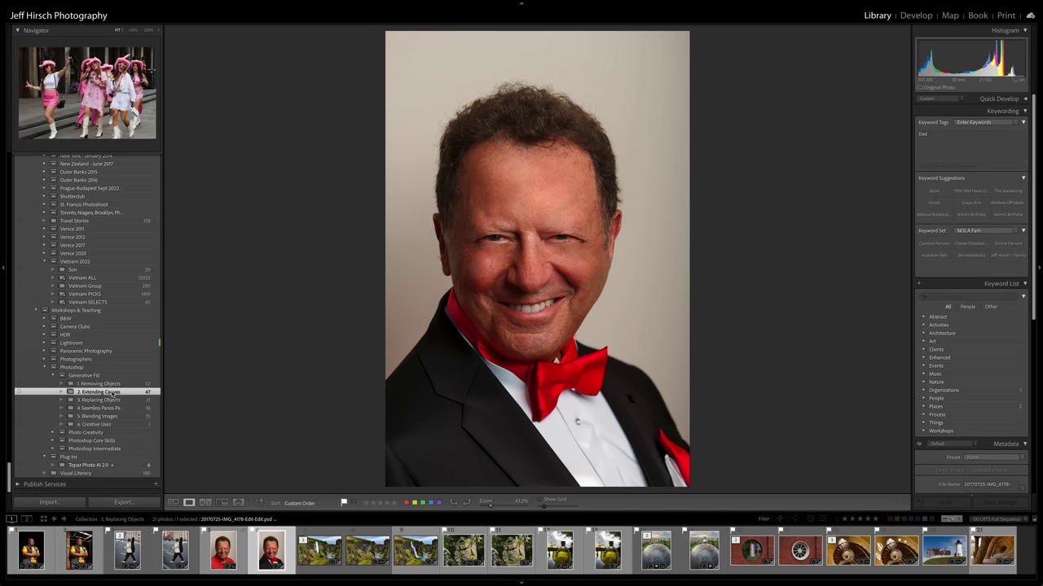
Step: Open 2. Extending Canvas and advance to the Prague tram photo
{"action": "left_click", "coordinate": [112, 393]}
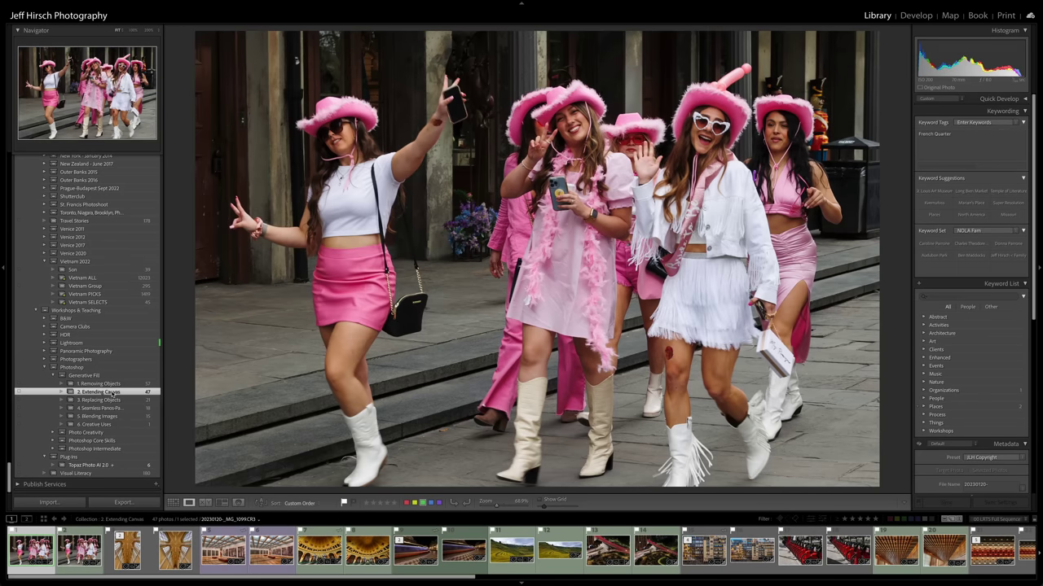
{"action": "key", "text": "Right"}
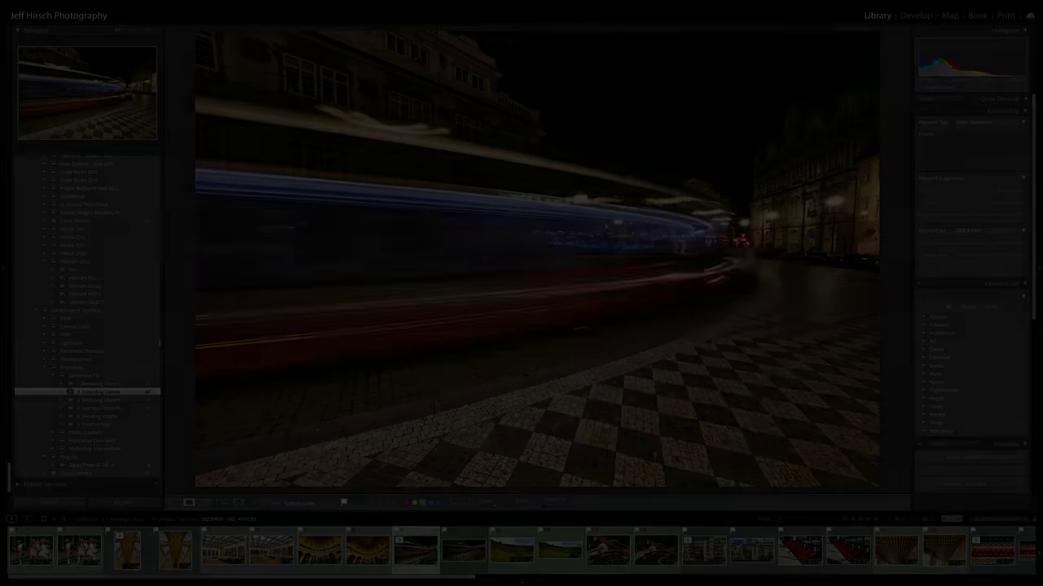
{"action": "key", "text": "super+Tab"}
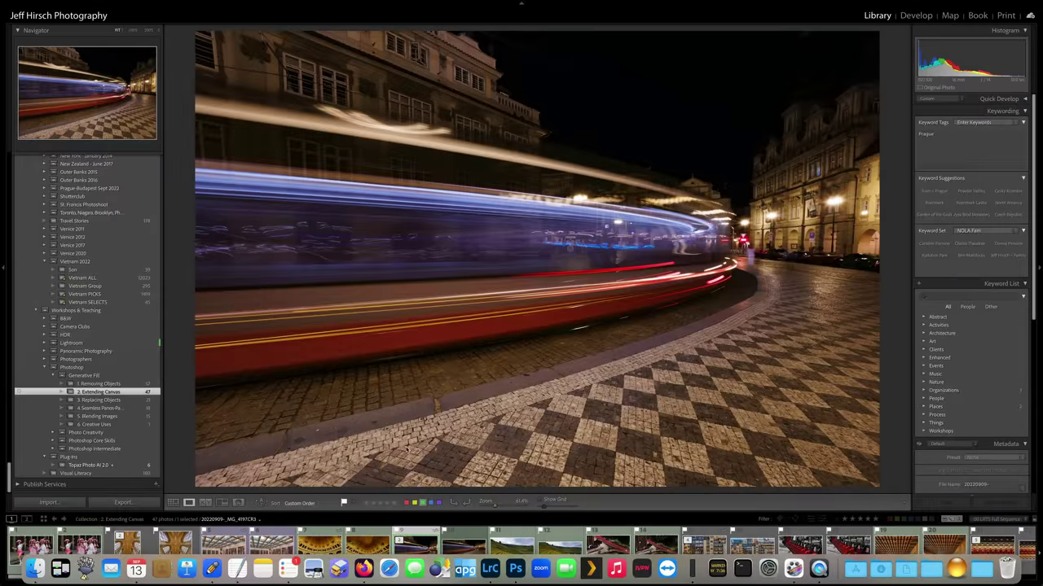
Step: Keep Generative Expand as the crop fill and drag the crop outward on all sides
{"action": "left_click", "coordinate": [514, 568]}
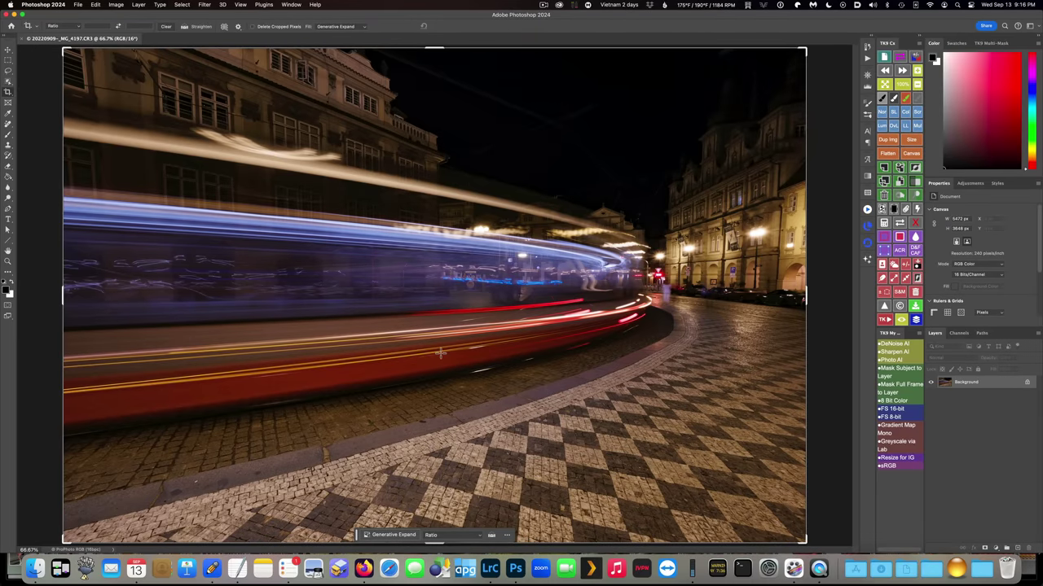
{"action": "left_click", "coordinate": [345, 29]}
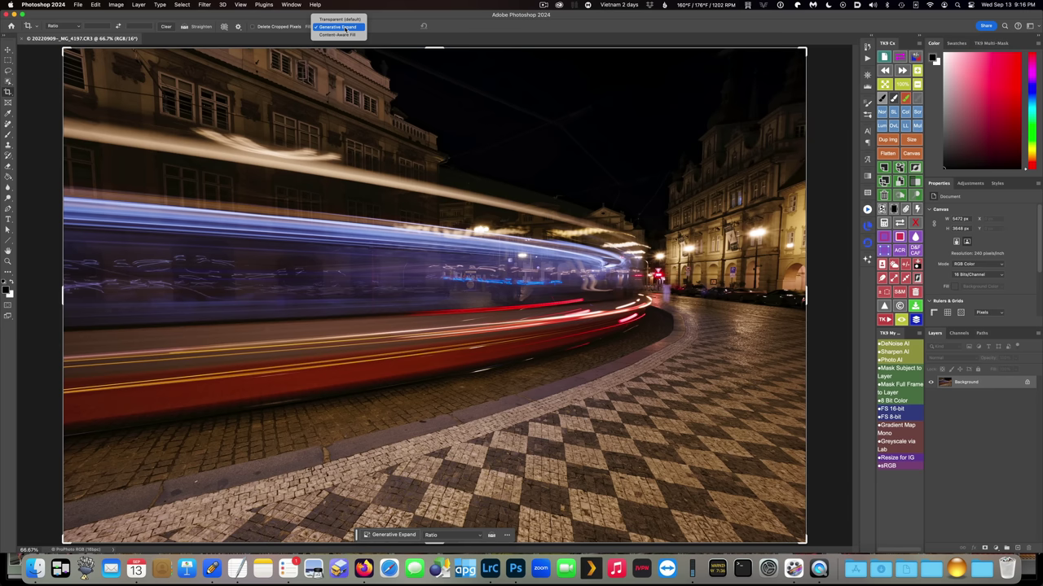
{"action": "left_click", "coordinate": [345, 28]}
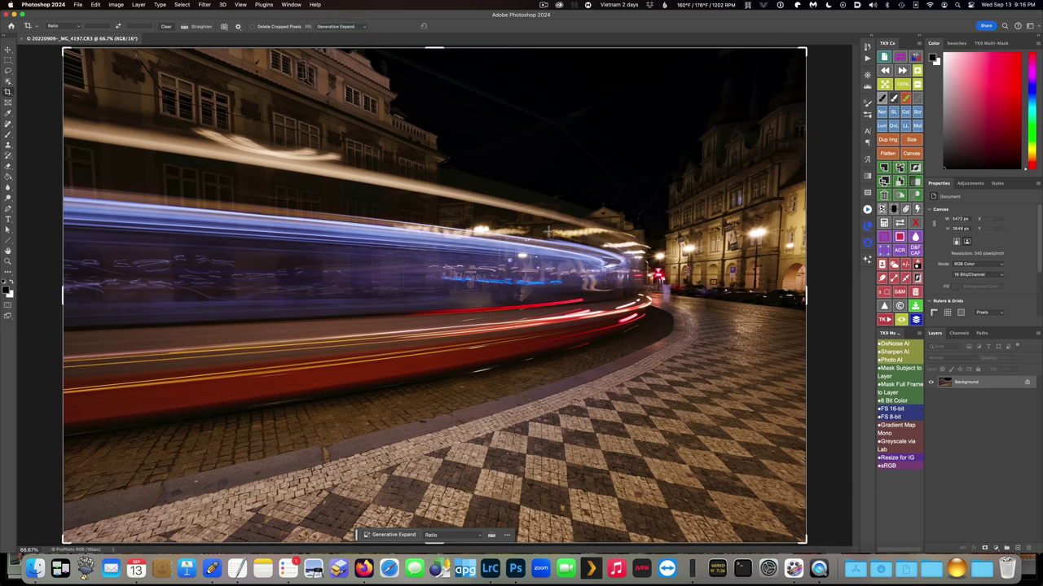
{"action": "key", "text": "super+minus"}
{"action": "key", "text": "super+minus"}
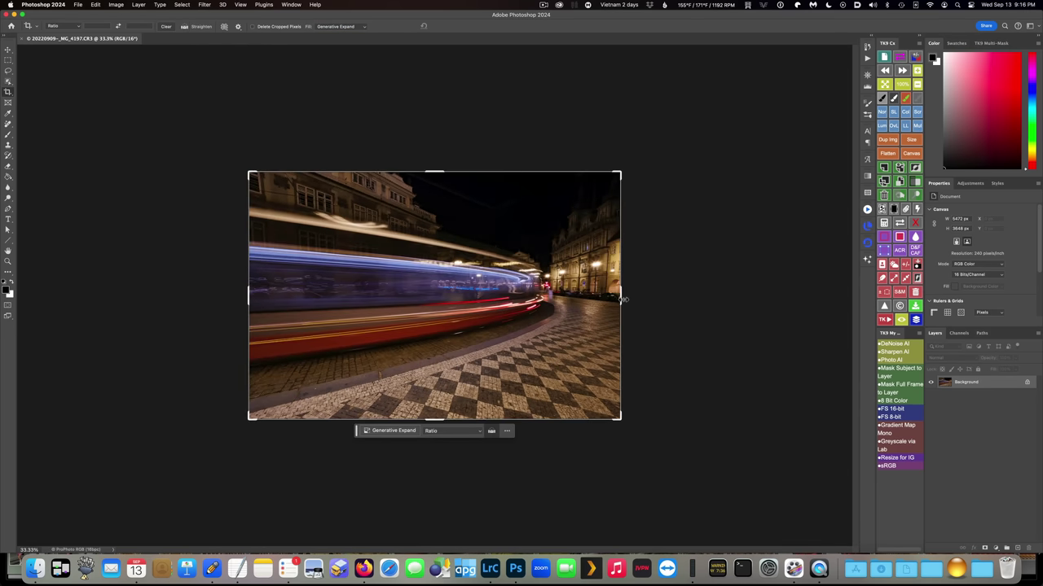
{"action": "left_click_drag", "start_coordinate": [621, 295], "coordinate": [672, 299]}
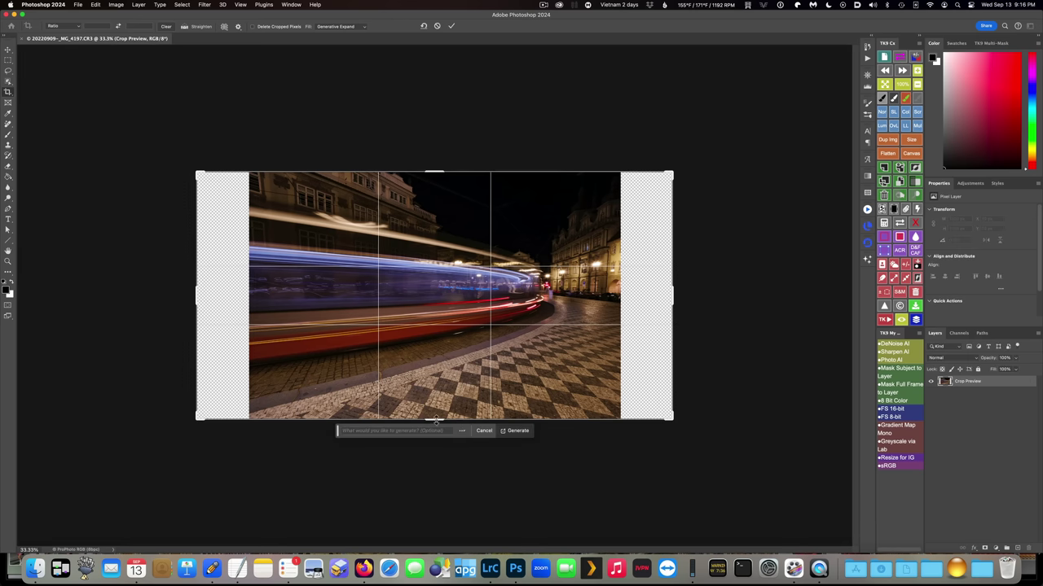
{"action": "left_click_drag", "start_coordinate": [434, 420], "coordinate": [427, 443]}
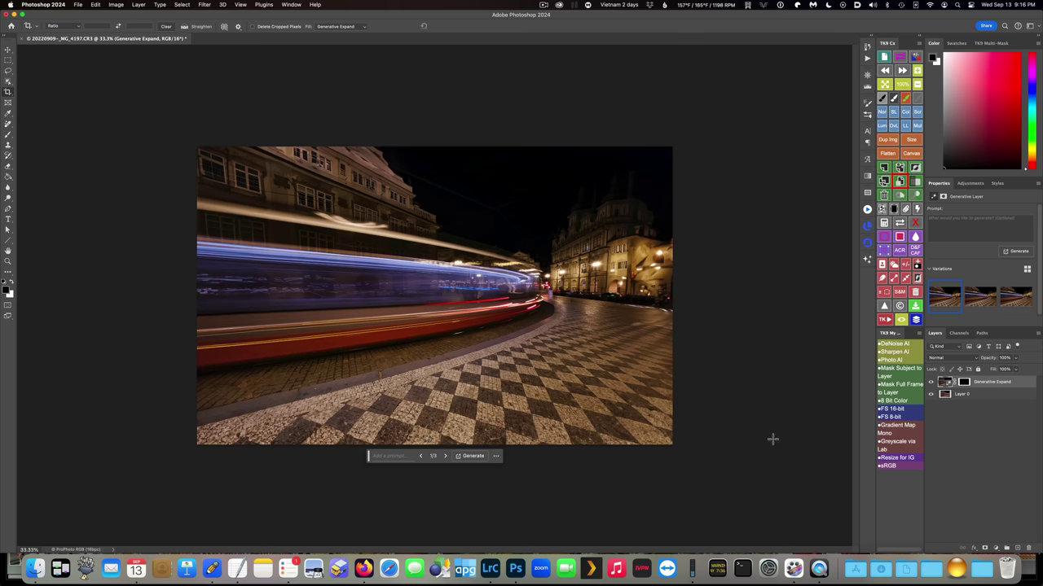
Step: Apply the second variation and inspect the generated pavement and cobblestones at 100% and 200%
{"action": "mouse_move", "coordinate": [983, 303]}
{"action": "left_click", "coordinate": [983, 303]}
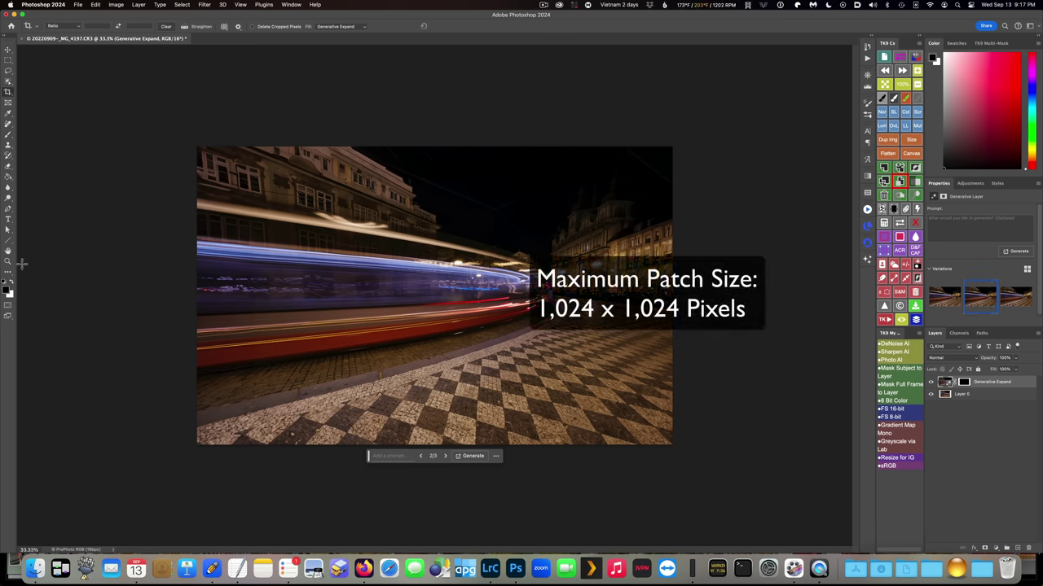
{"action": "double_click", "coordinate": [7, 262]}
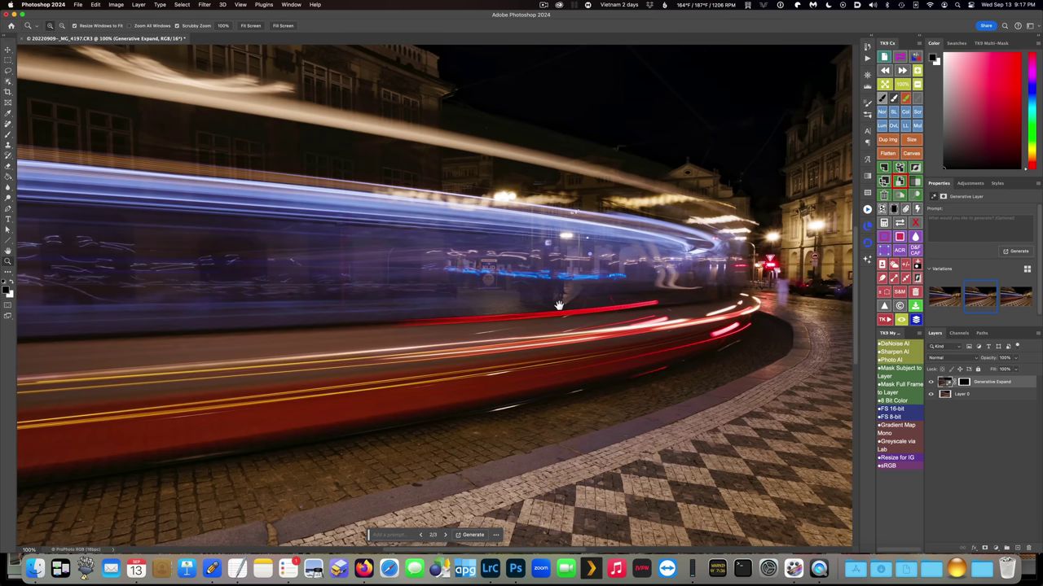
{"action": "left_click_drag", "start_coordinate": [559, 303], "coordinate": [104, 298]}
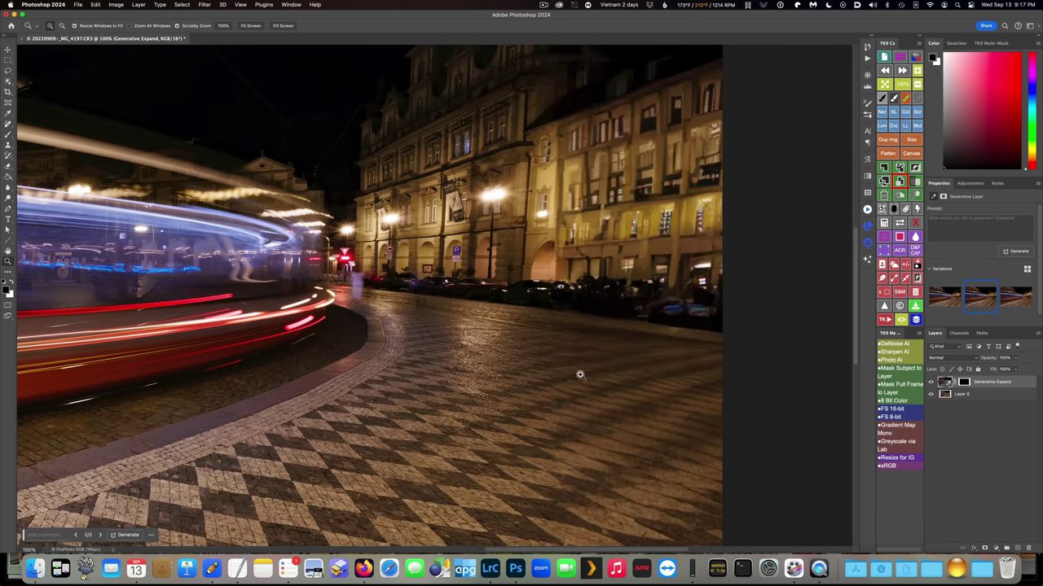
{"action": "left_click_drag", "start_coordinate": [560, 423], "coordinate": [575, 278]}
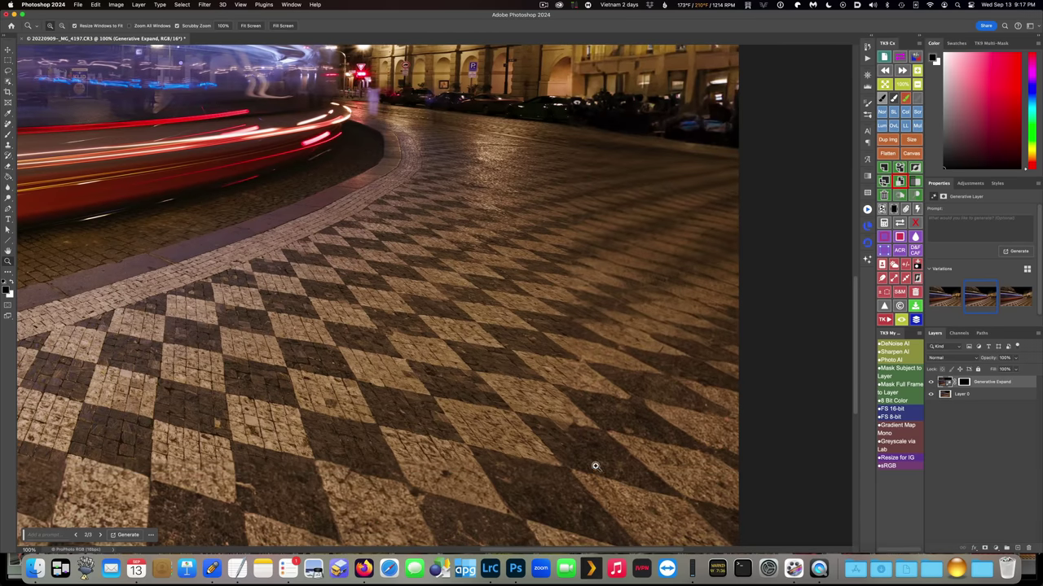
{"action": "left_click", "coordinate": [577, 485]}
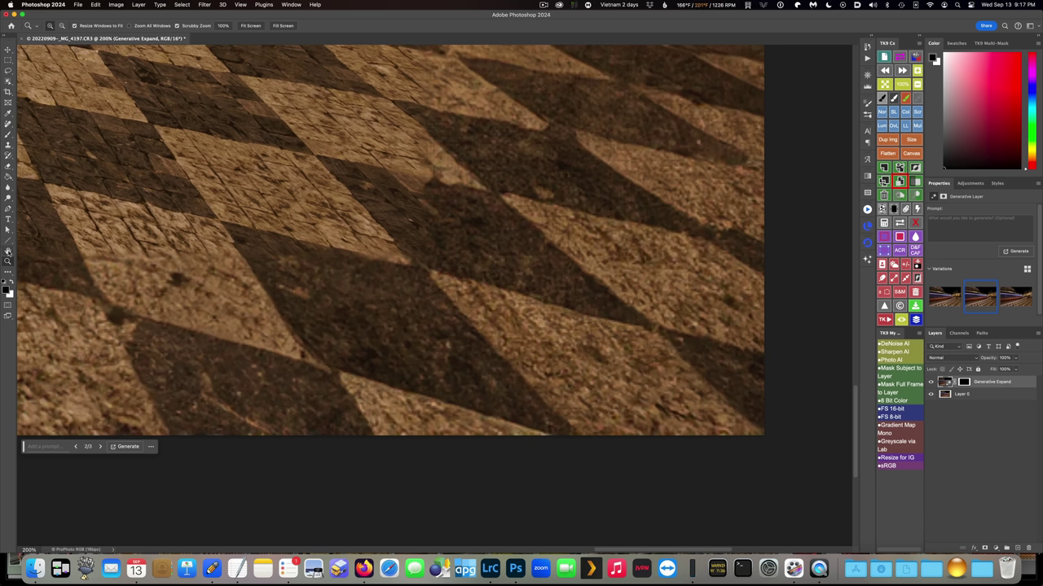
{"action": "double_click", "coordinate": [8, 251]}
Step: Zoom out, close the tram document choosing Don't Save, and switch to Lightroom Classic
{"action": "key", "text": "super+minus"}
{"action": "key", "text": "super+minus"}
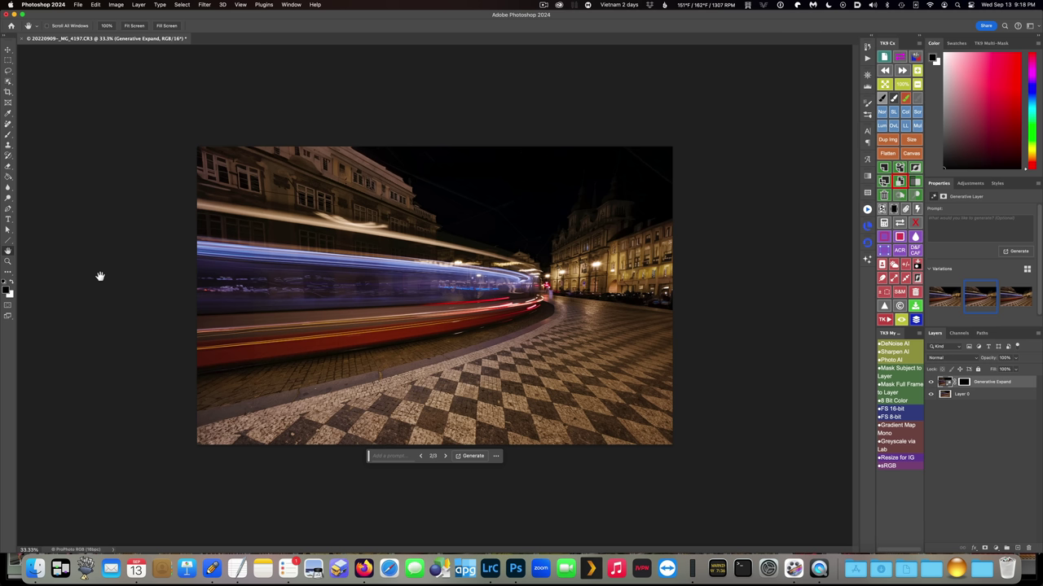
{"action": "key", "text": "super"}
{"action": "key", "text": "super+w"}
{"action": "key", "text": "super+d"}
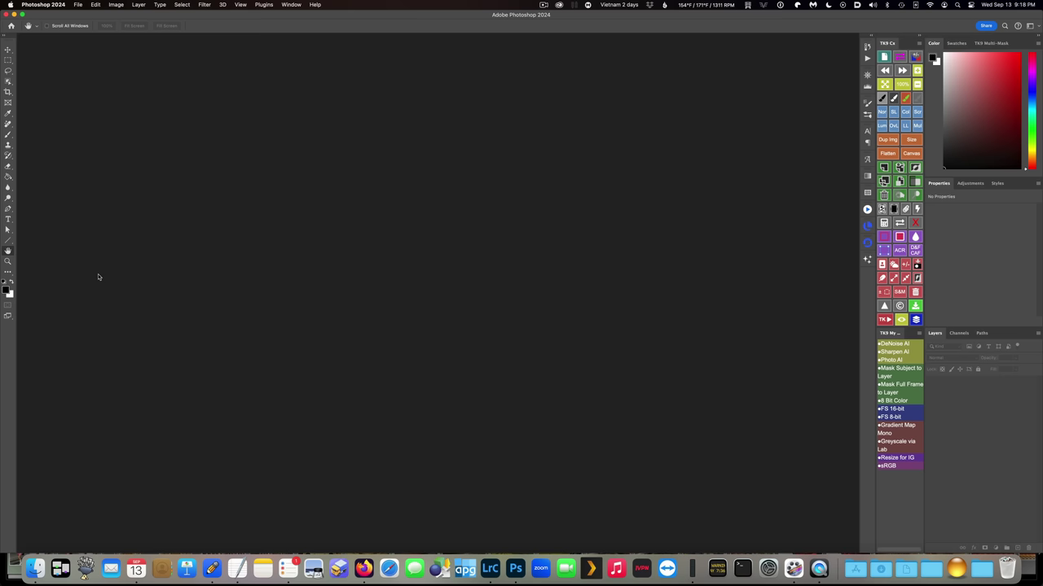
{"action": "left_click", "coordinate": [490, 568]}
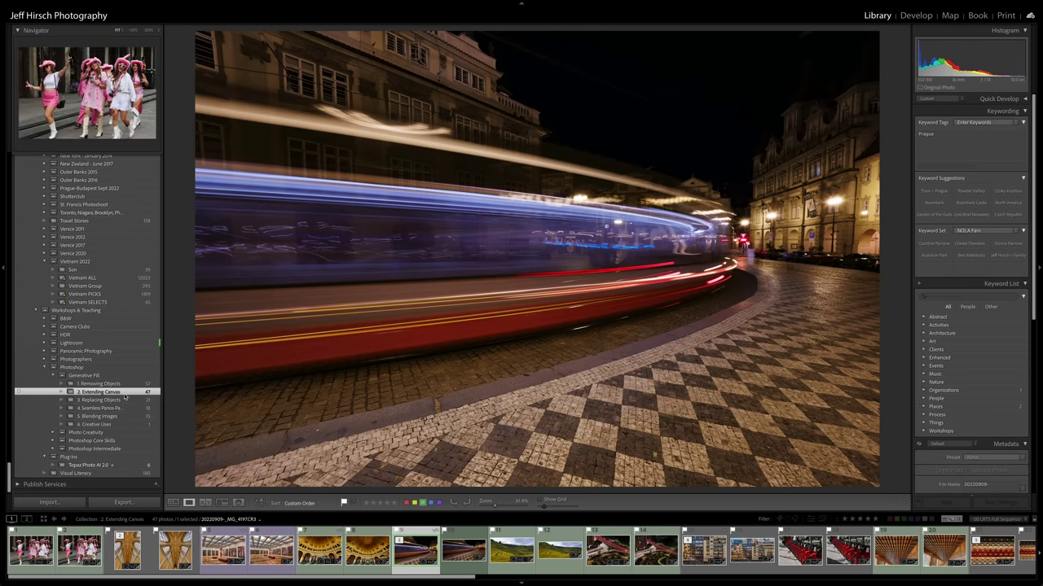
Step: In Grid view, scroll to the green canyon photo and open it in Photoshop with Cmd+E
{"action": "key", "text": "g"}
{"action": "scroll", "coordinate": [325, 389], "scroll_direction": "down", "scroll_amount": 10}
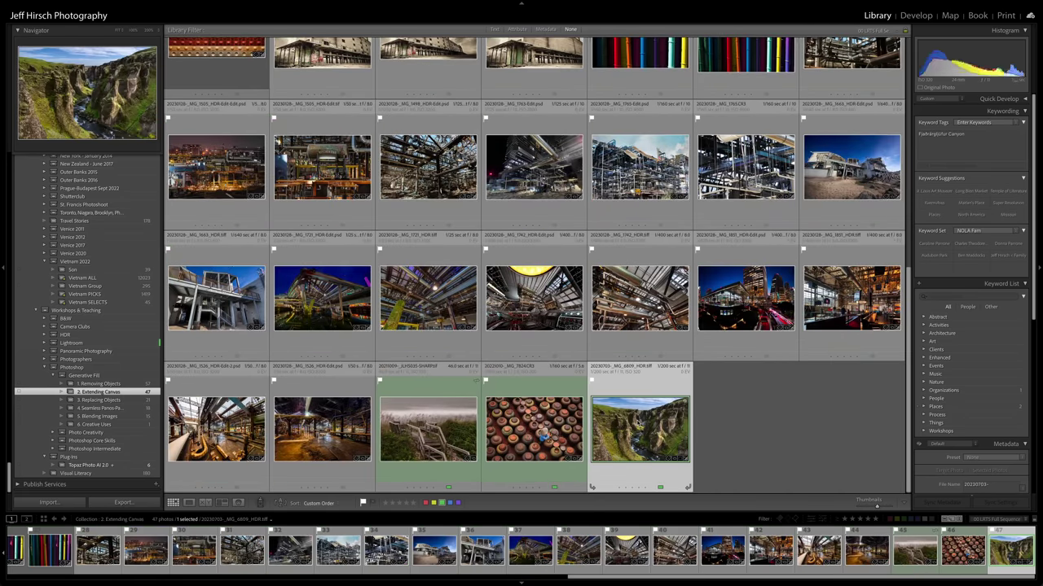
{"action": "key", "text": "ctrl+e"}
{"action": "key", "text": "Return"}
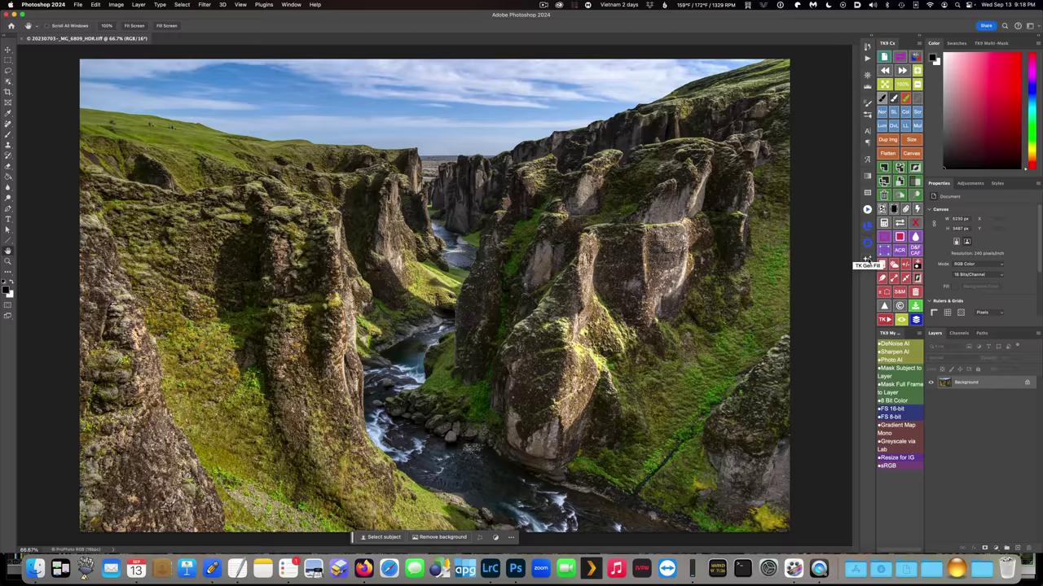
Step: Show the TK Gen Fill panel and unlock the Background layer into Layer 0
{"action": "left_click", "coordinate": [867, 259]}
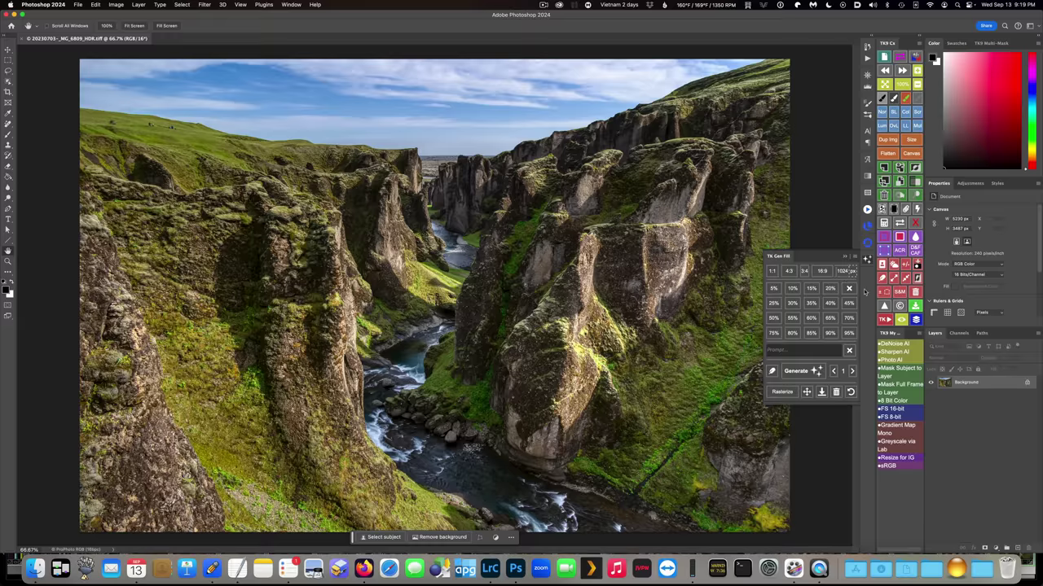
{"action": "left_click", "coordinate": [1027, 383]}
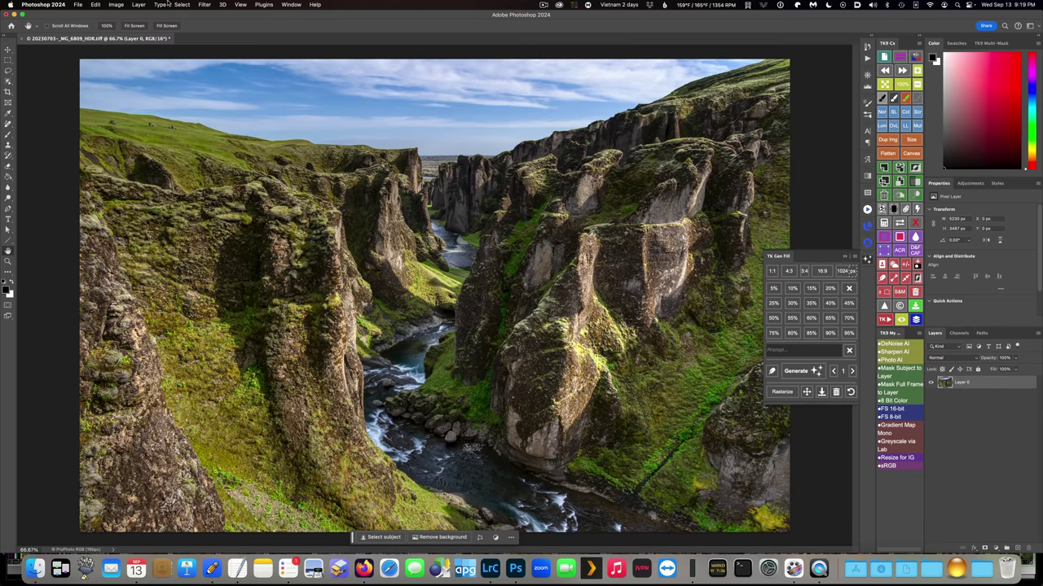
Step: Add +2024 px to the width in Image > Canvas Size, then zoom out
{"action": "left_click", "coordinate": [115, 4]}
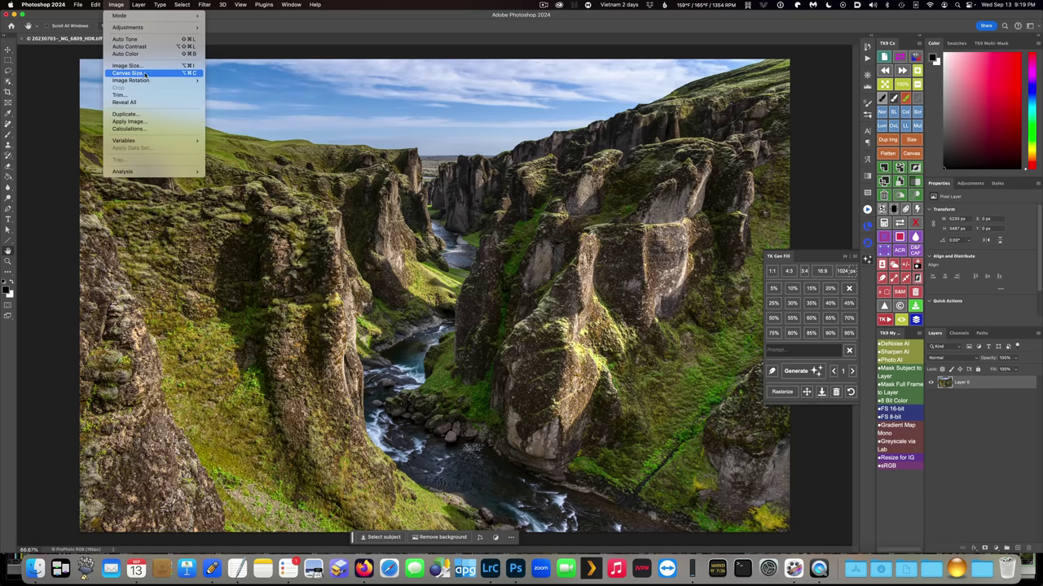
{"action": "left_click", "coordinate": [128, 73]}
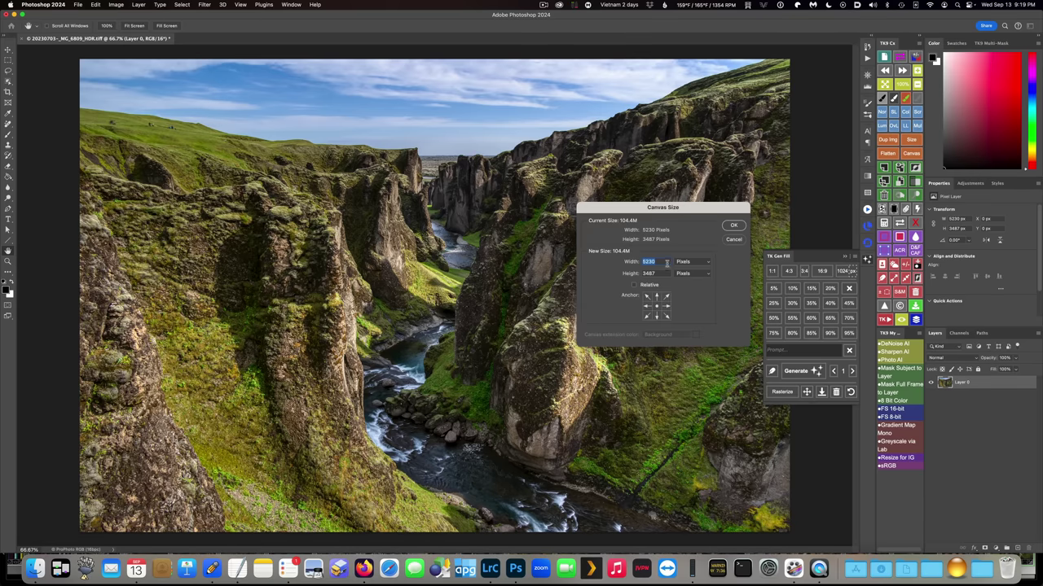
{"action": "left_click", "coordinate": [663, 262]}
{"action": "type", "text": "+2024"}
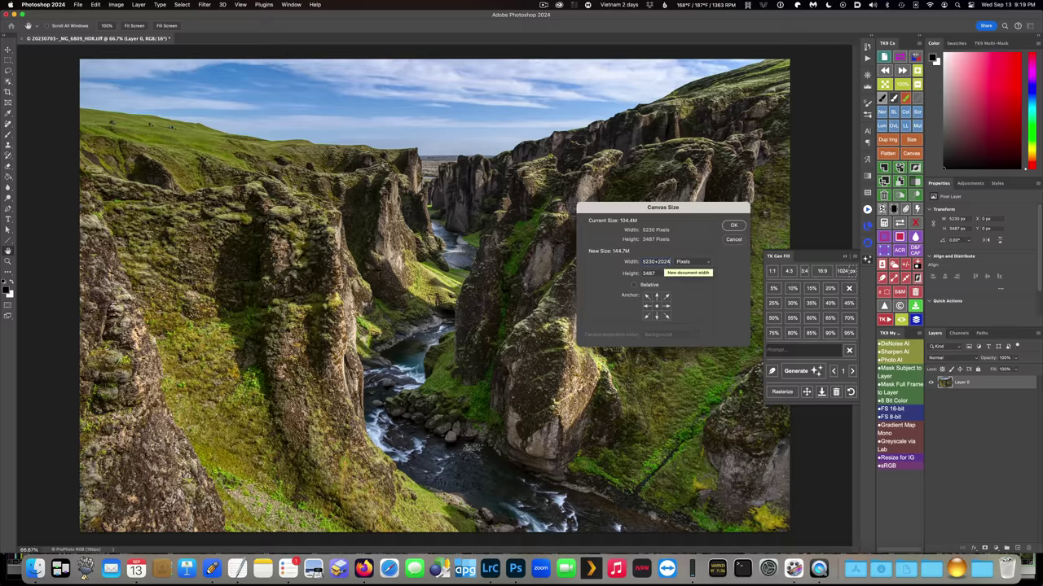
{"action": "key", "text": "Return"}
{"action": "key", "text": "super+minus"}
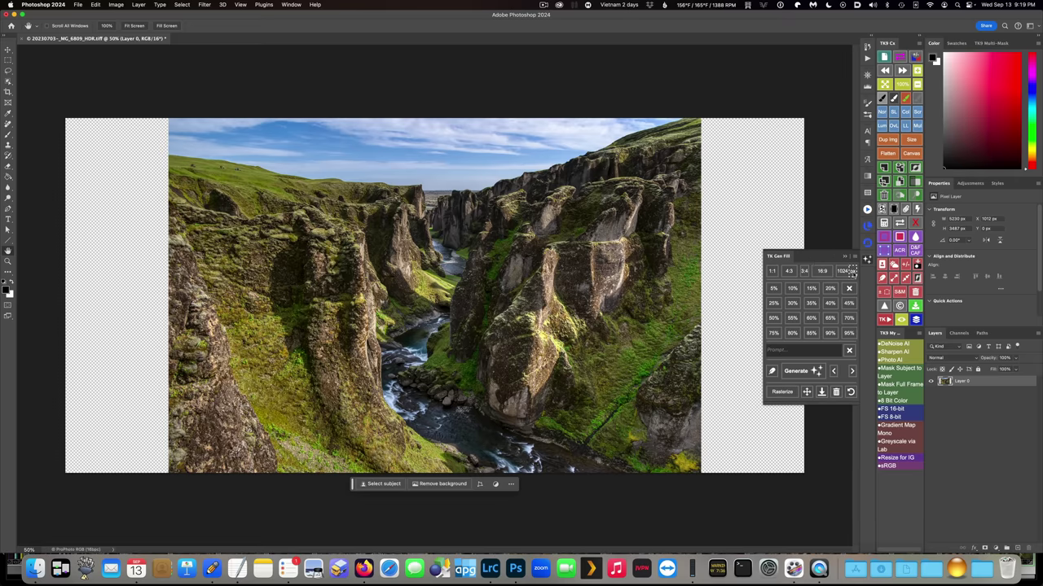
Step: Place a fixed 1024 px square selection at the canvas's top-left corner
{"action": "left_click", "coordinate": [850, 273]}
{"action": "left_click_drag", "start_coordinate": [128, 142], "coordinate": [70, 119]}
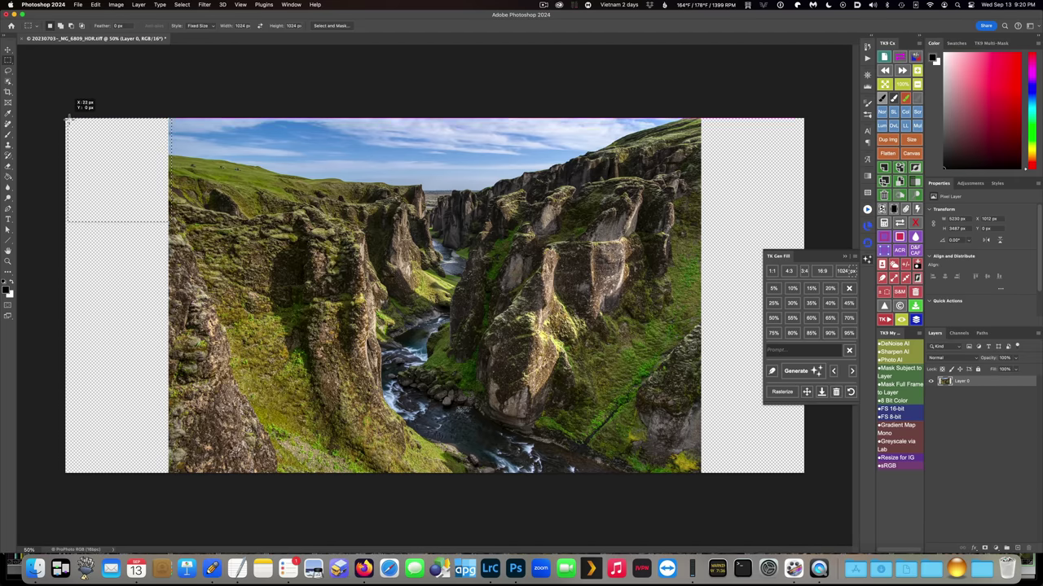
{"action": "left_click_drag", "start_coordinate": [69, 119], "coordinate": [69, 119]}
Step: Generative Fill the square and choose the third of three variations
{"action": "left_click", "coordinate": [62, 234]}
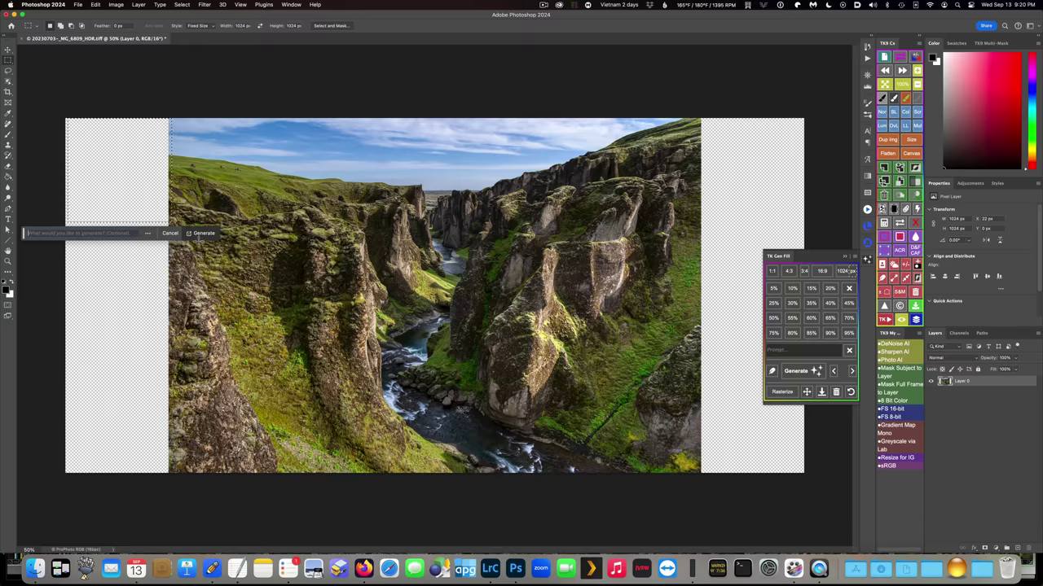
{"action": "left_click", "coordinate": [204, 233]}
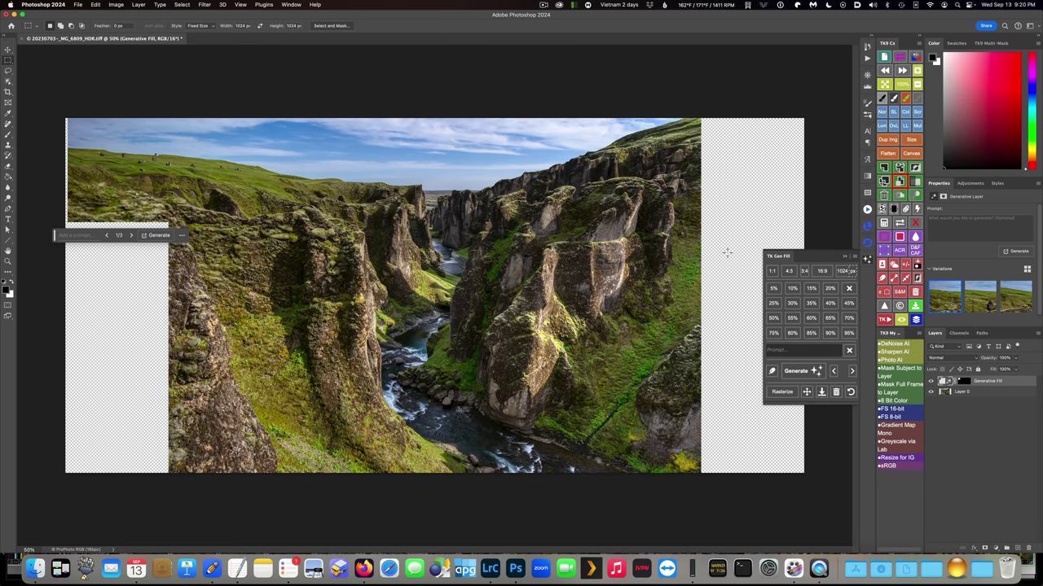
{"action": "left_click", "coordinate": [980, 297]}
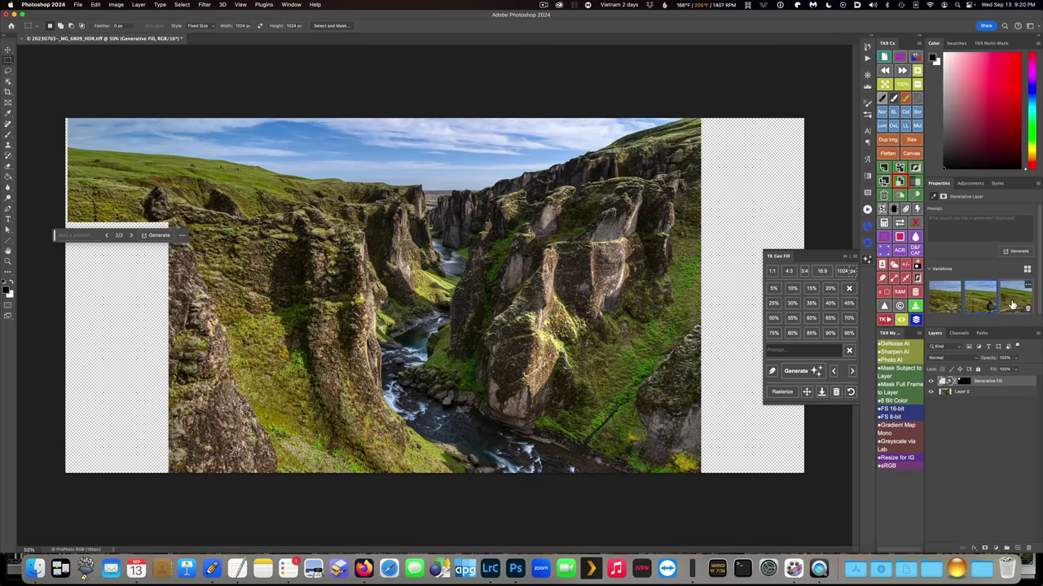
{"action": "left_click", "coordinate": [1014, 305]}
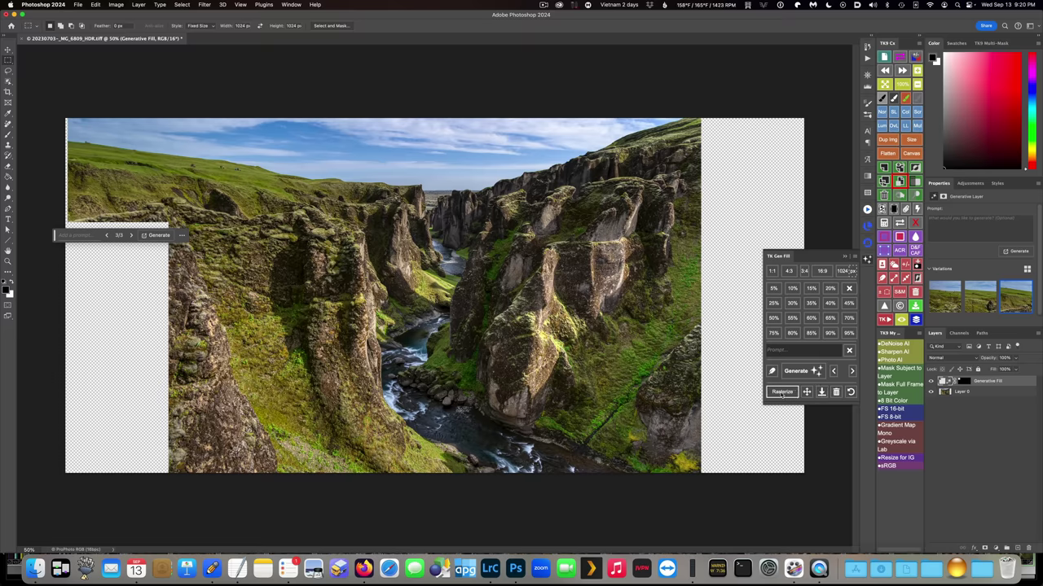
Step: Rasterize the generated fill, then generate content for the left and lower-left gaps
{"action": "left_click", "coordinate": [782, 392]}
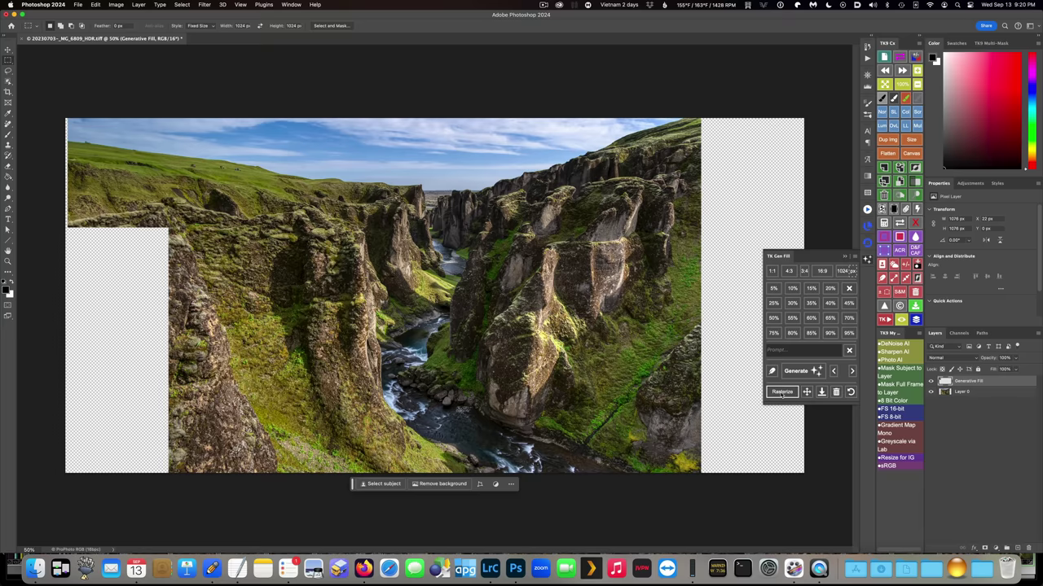
{"action": "left_click", "coordinate": [795, 371]}
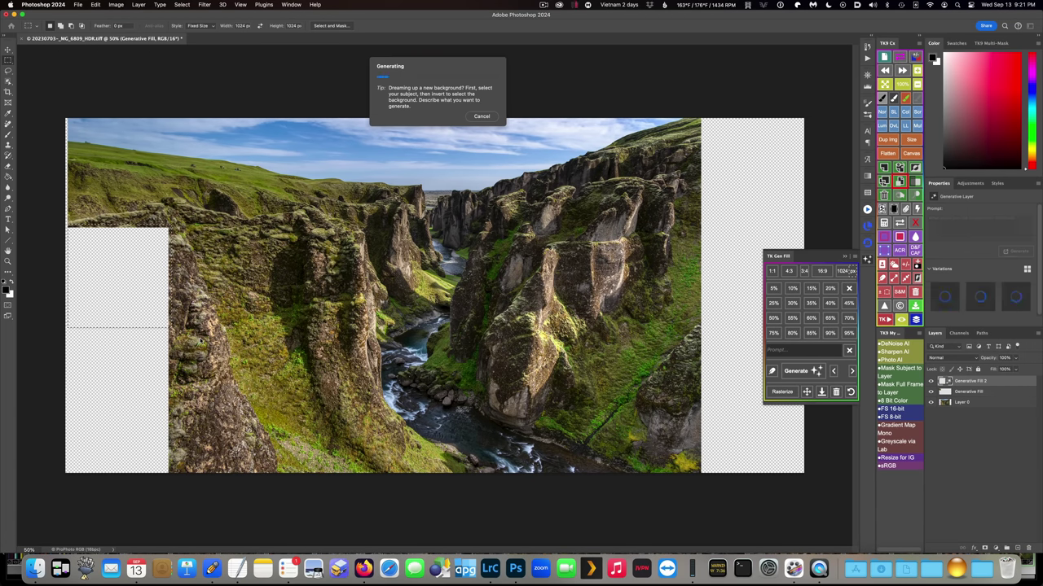
{"action": "left_click", "coordinate": [795, 371]}
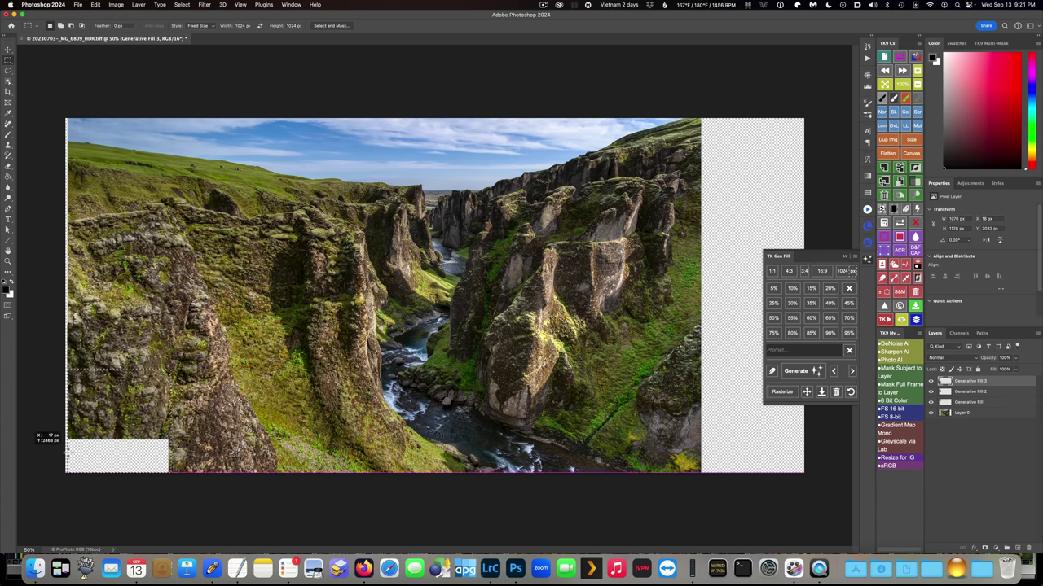
{"action": "left_click", "coordinate": [80, 425]}
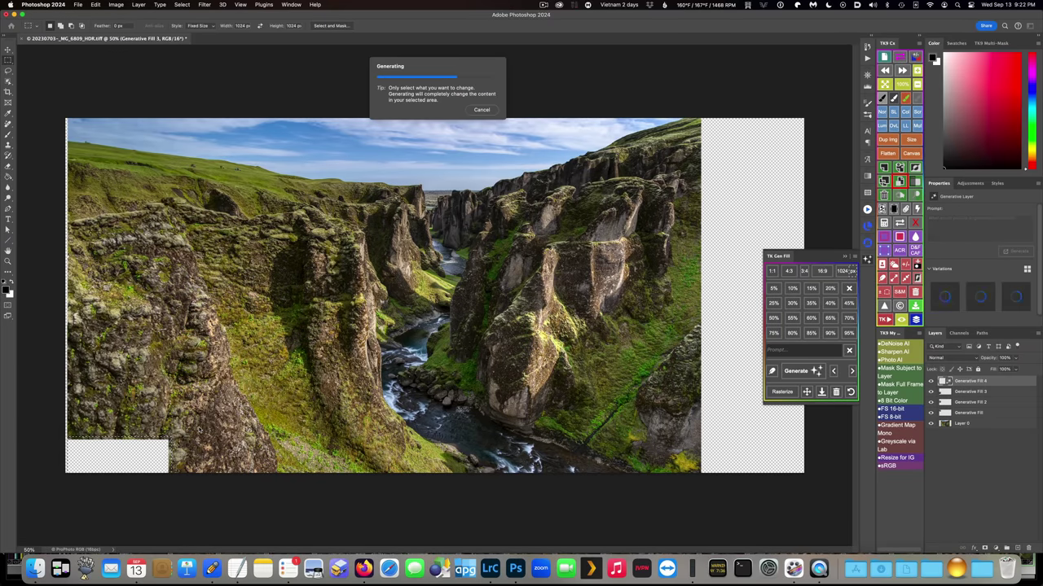
Step: Generate rock fill in 1024 px selections over the upper-right, middle-right and lower-right gaps
{"action": "left_click", "coordinate": [705, 156]}
{"action": "left_click", "coordinate": [702, 234]}
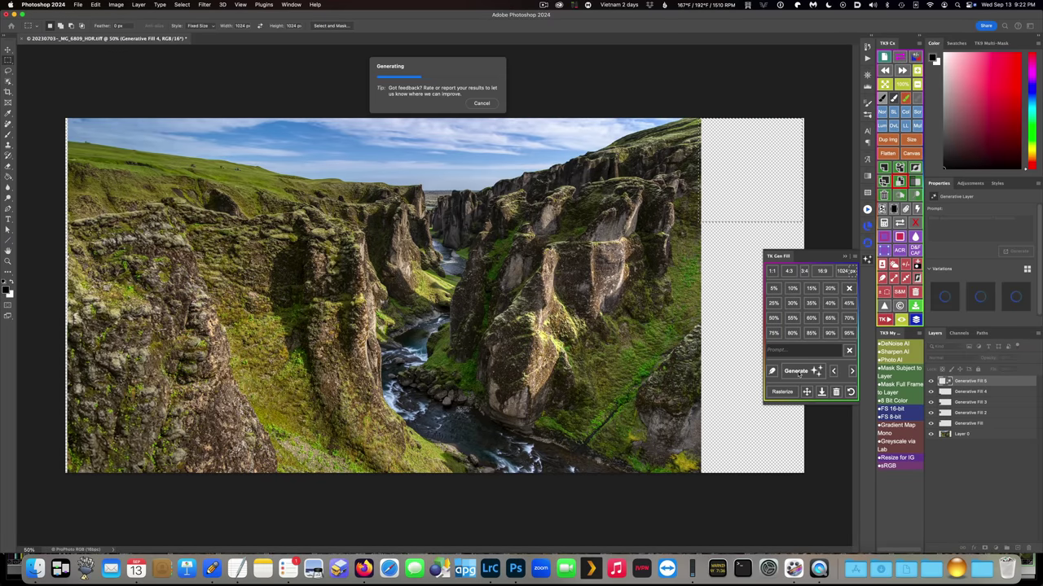
{"action": "left_click", "coordinate": [698, 227]}
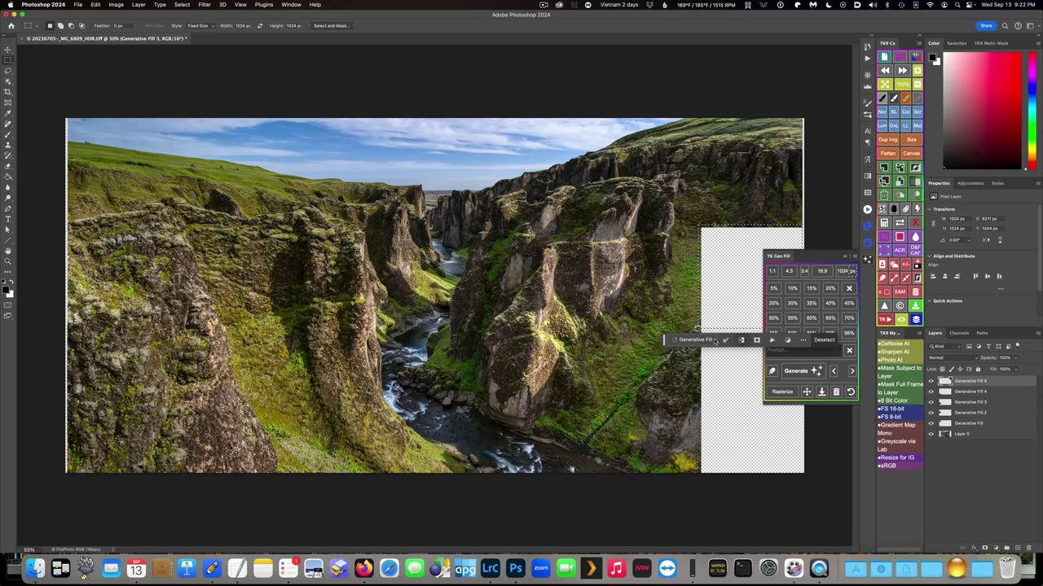
{"action": "left_click", "coordinate": [815, 340]}
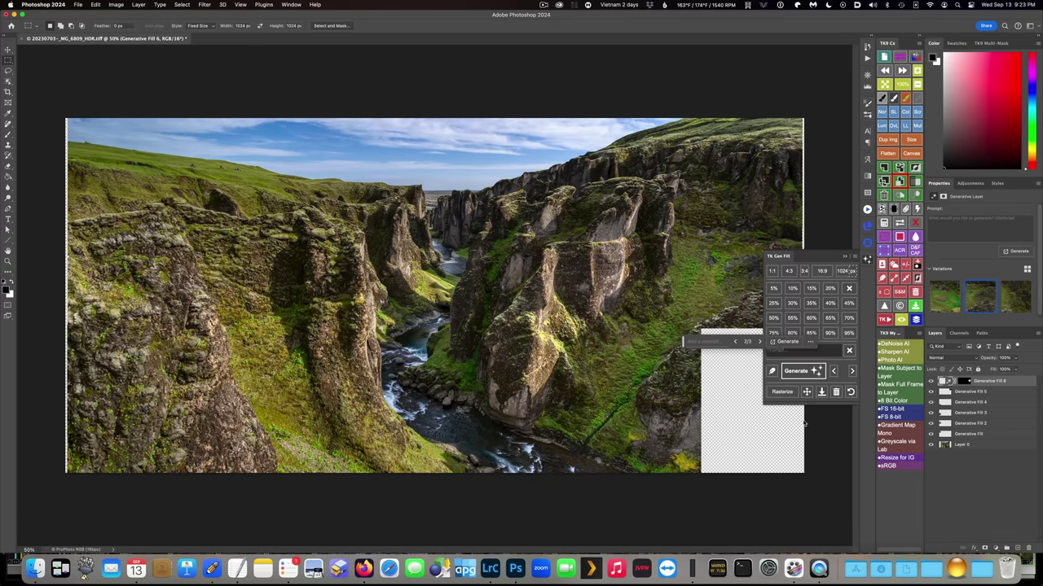
{"action": "left_click_drag", "start_coordinate": [708, 326], "coordinate": [701, 330]}
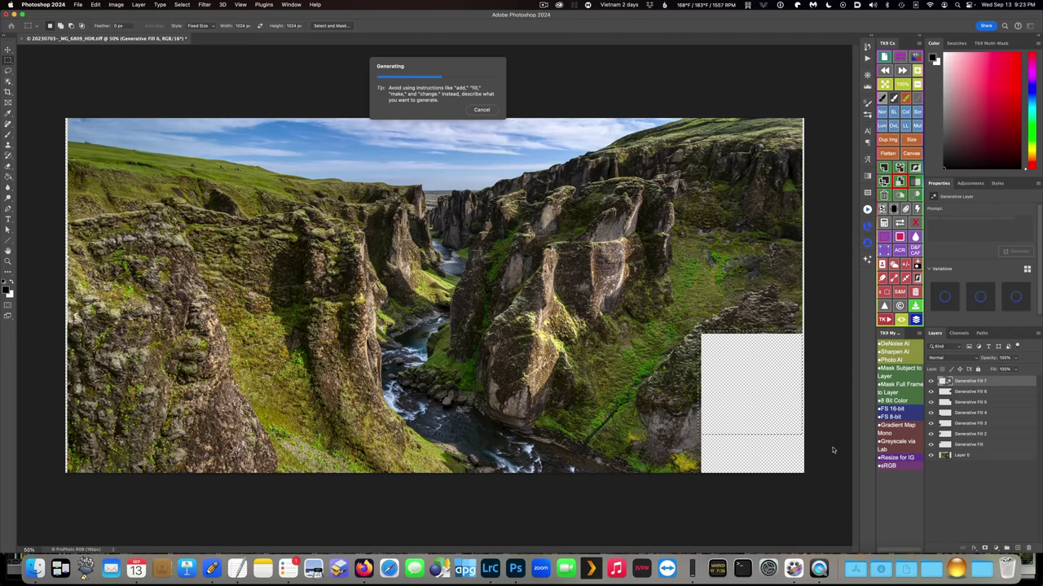
{"action": "left_click", "coordinate": [796, 371]}
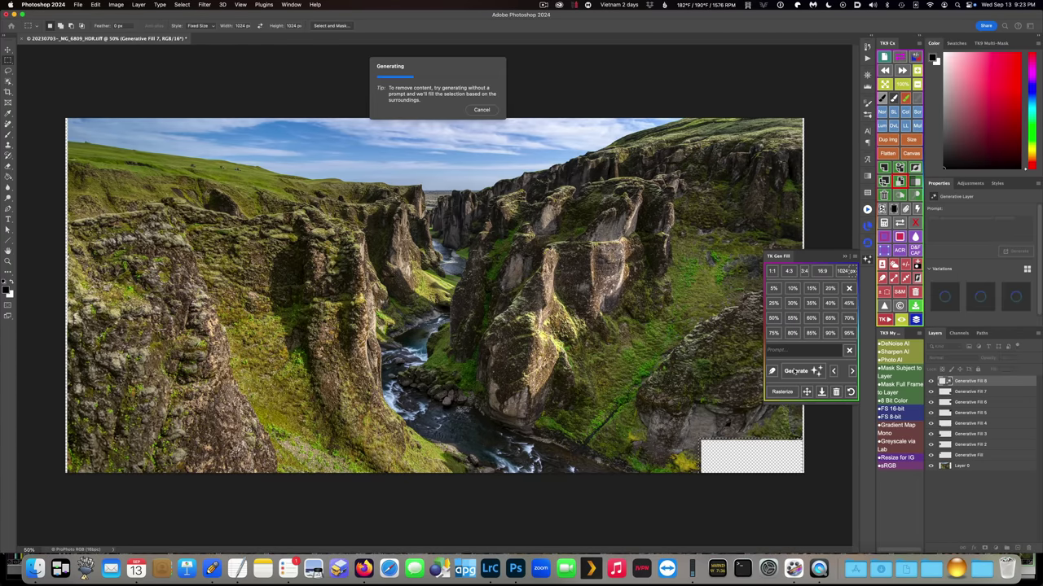
Step: Crop away the leftover transparent edges and flatten everything into Layer 0
{"action": "left_click", "coordinate": [867, 259]}
{"action": "key", "text": "c"}
{"action": "key", "text": "Return"}
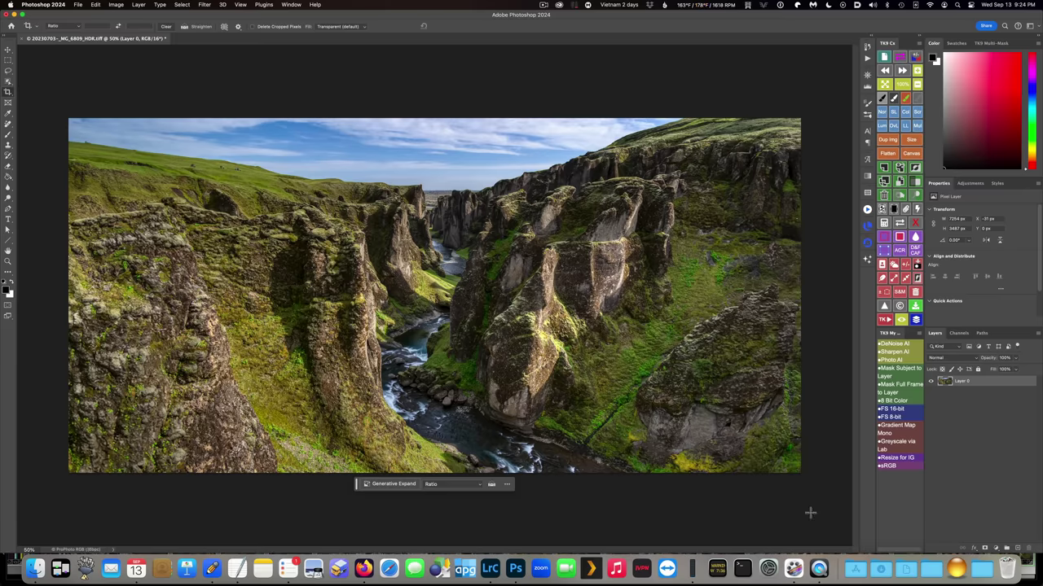
Step: Save the canyon image as a PSD and switch to Lightroom Classic for the boat photo
{"action": "key", "text": "super+s"}
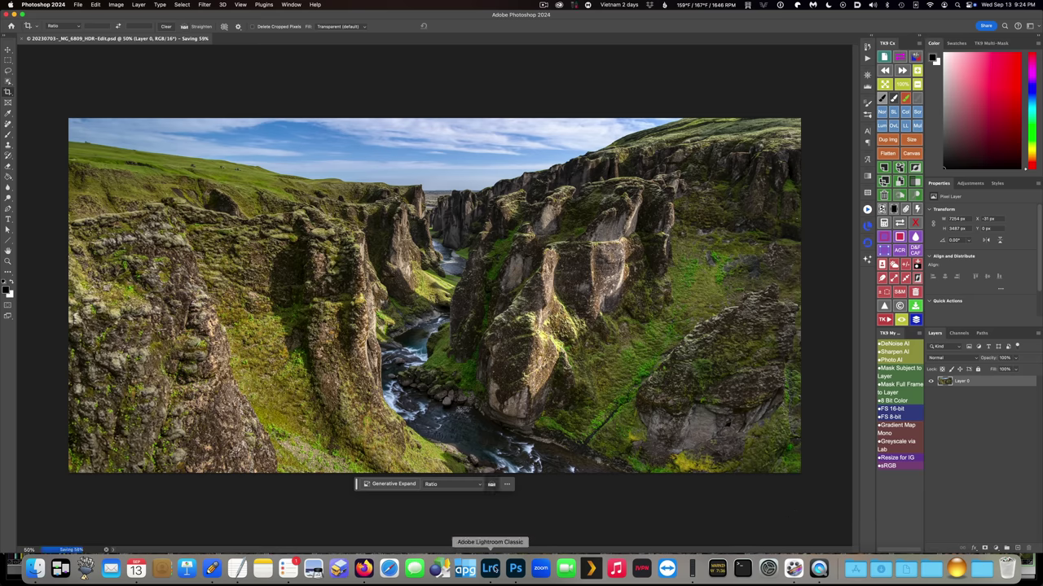
{"action": "left_click", "coordinate": [491, 567]}
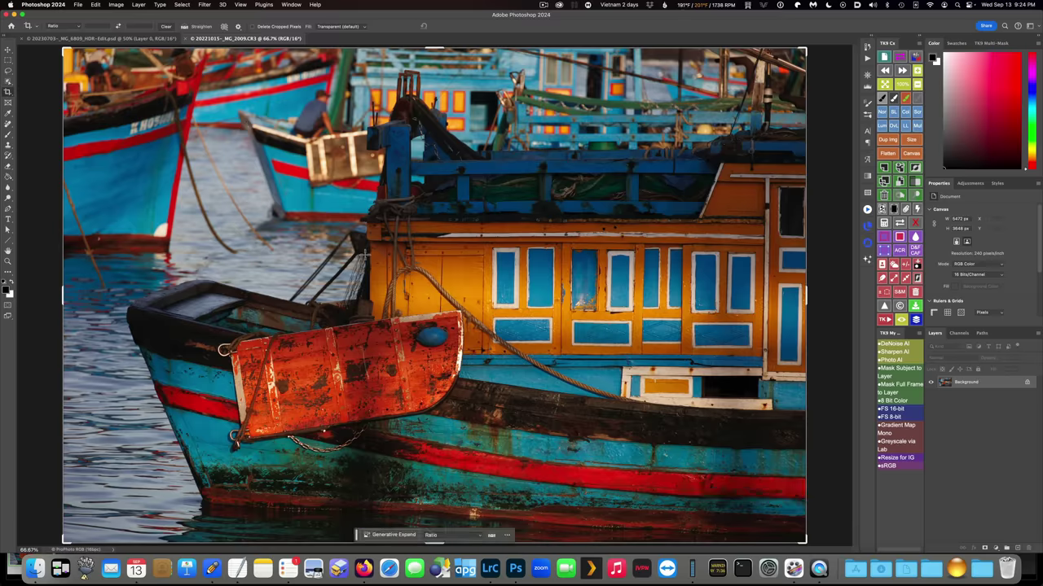
Step: Use the fixed-size marquee with the TK Gen Fill panel, zoomed out to the whole boat photo
{"action": "key", "text": "m"}
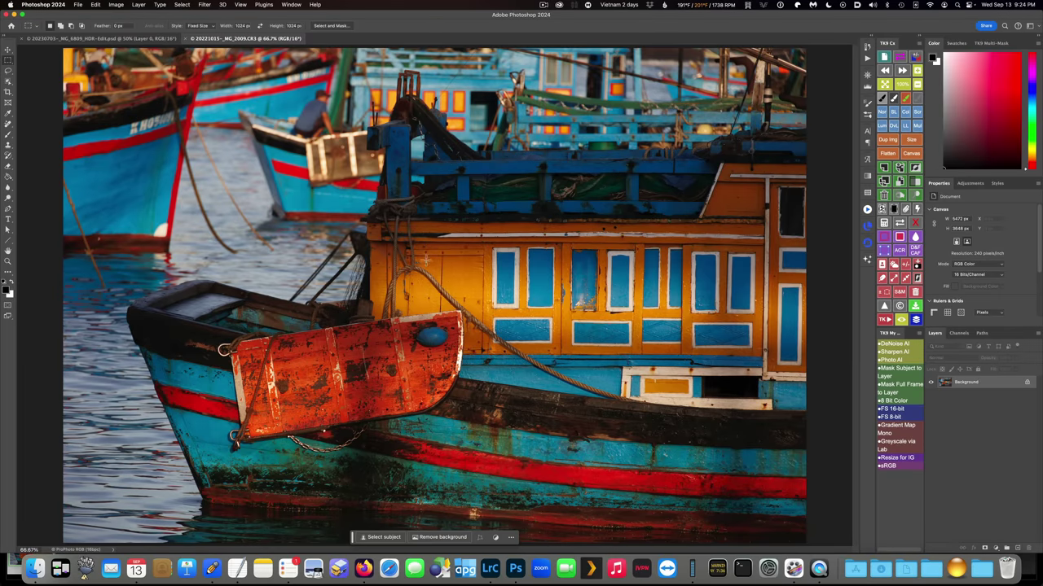
{"action": "left_click", "coordinate": [867, 259]}
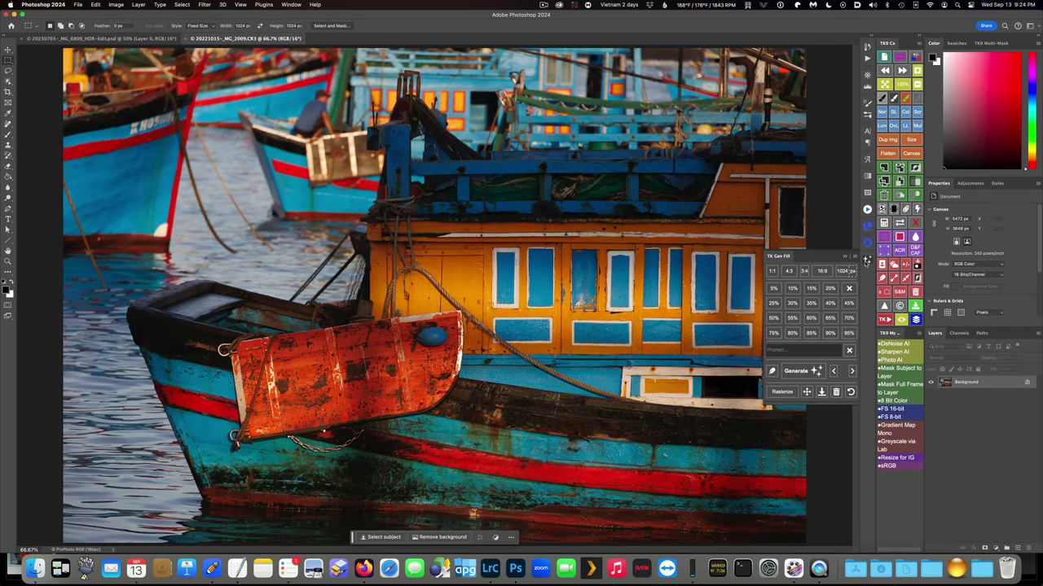
{"action": "key", "text": "super+minus"}
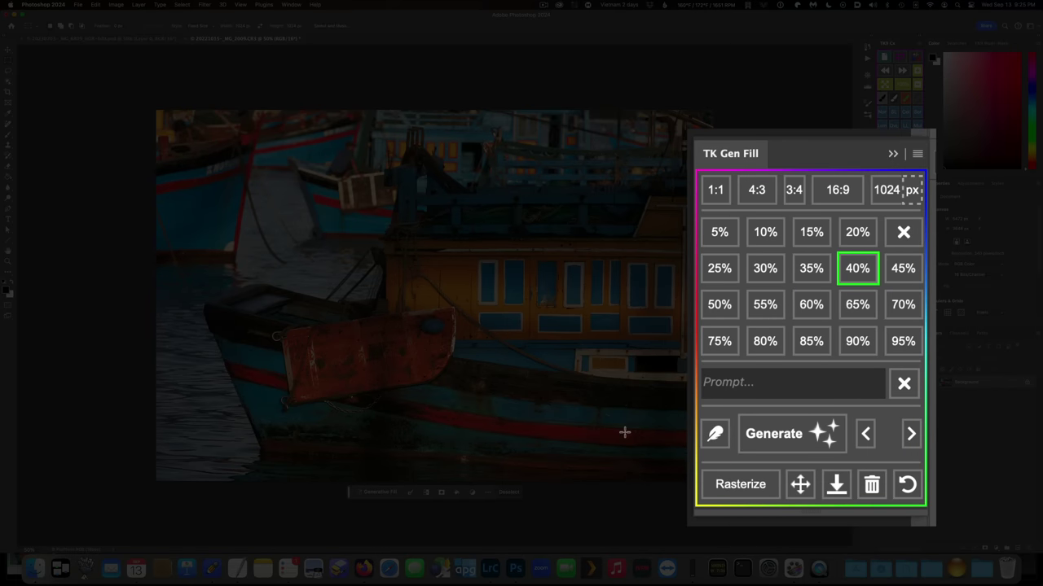
Step: Generate a 'watercolor painting' fill over the 40% selection of the boat photo
{"action": "left_click", "coordinate": [768, 382]}
{"action": "type", "text": "watercolor p"}
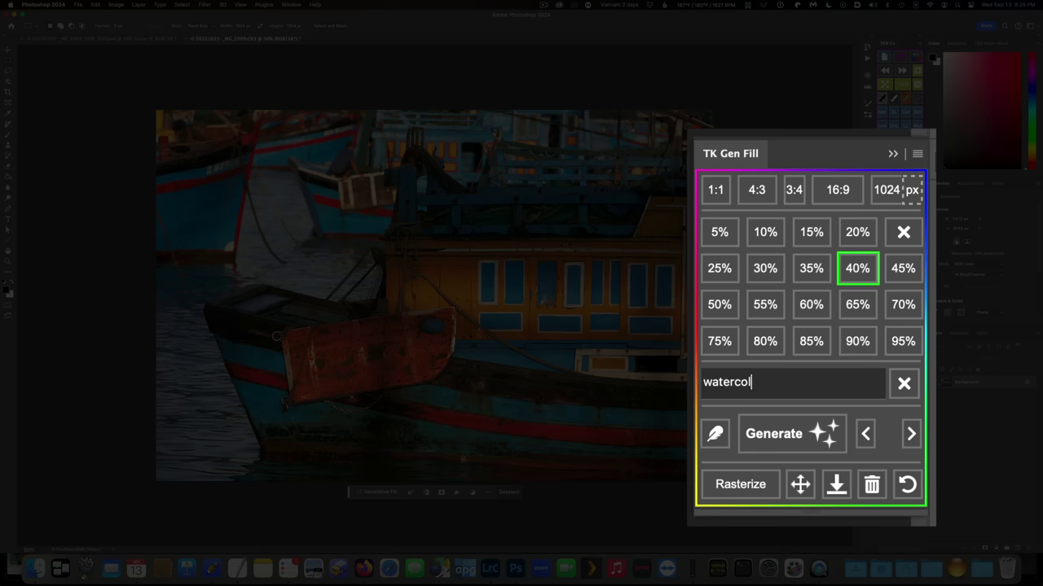
{"action": "type", "text": "ainting"}
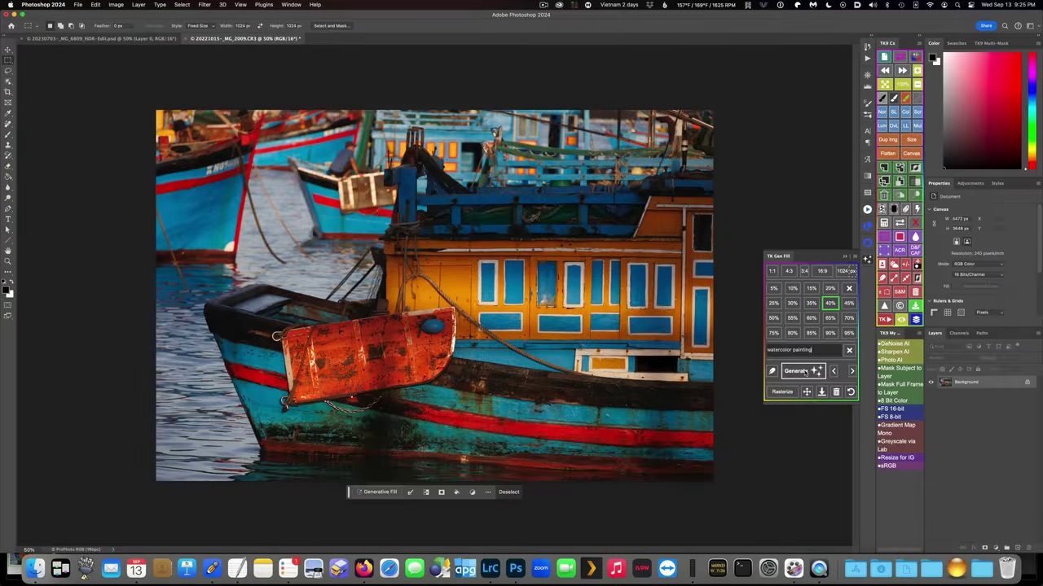
{"action": "left_click", "coordinate": [773, 433]}
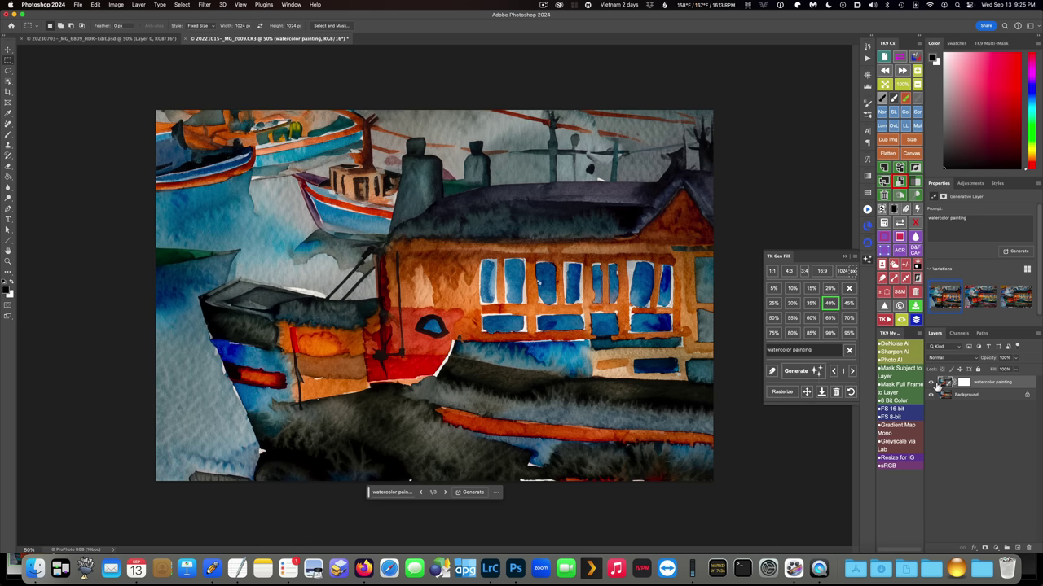
Step: Hide the first watercolor layer, select 70% of the photo, and generate another watercolor painting
{"action": "left_click", "coordinate": [931, 382]}
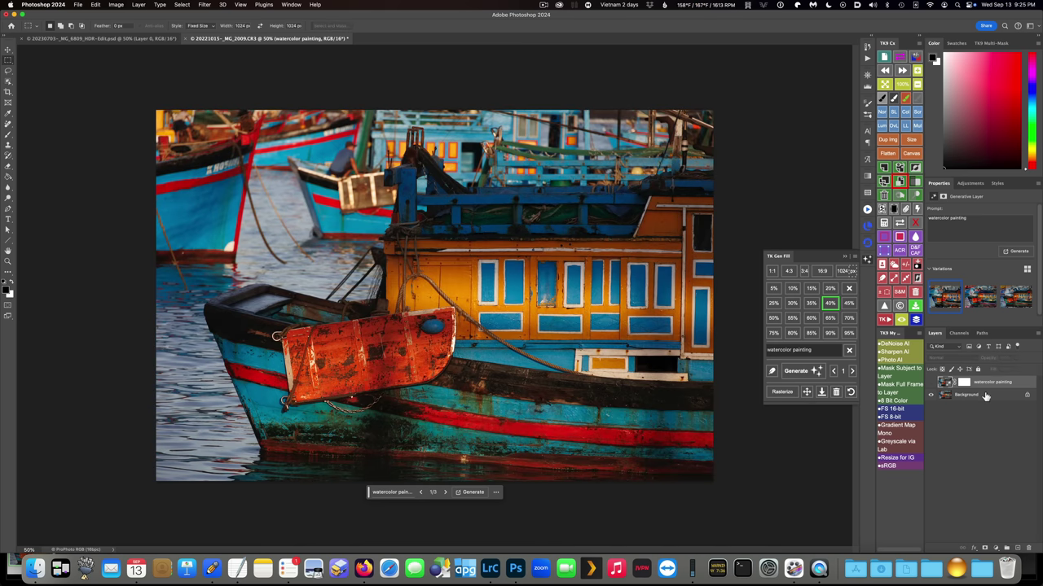
{"action": "left_click", "coordinate": [849, 317]}
{"action": "left_click", "coordinate": [803, 372]}
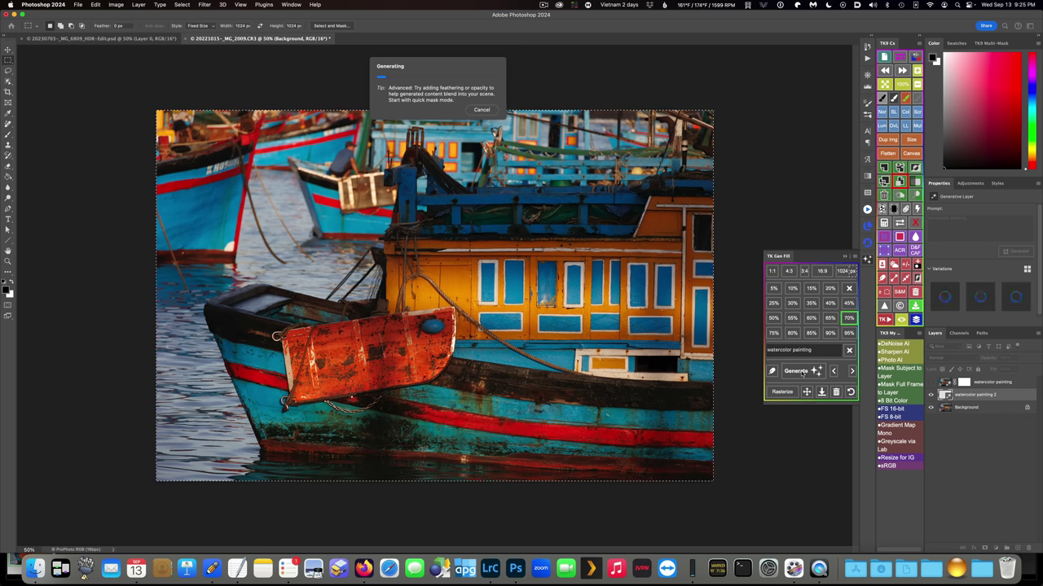